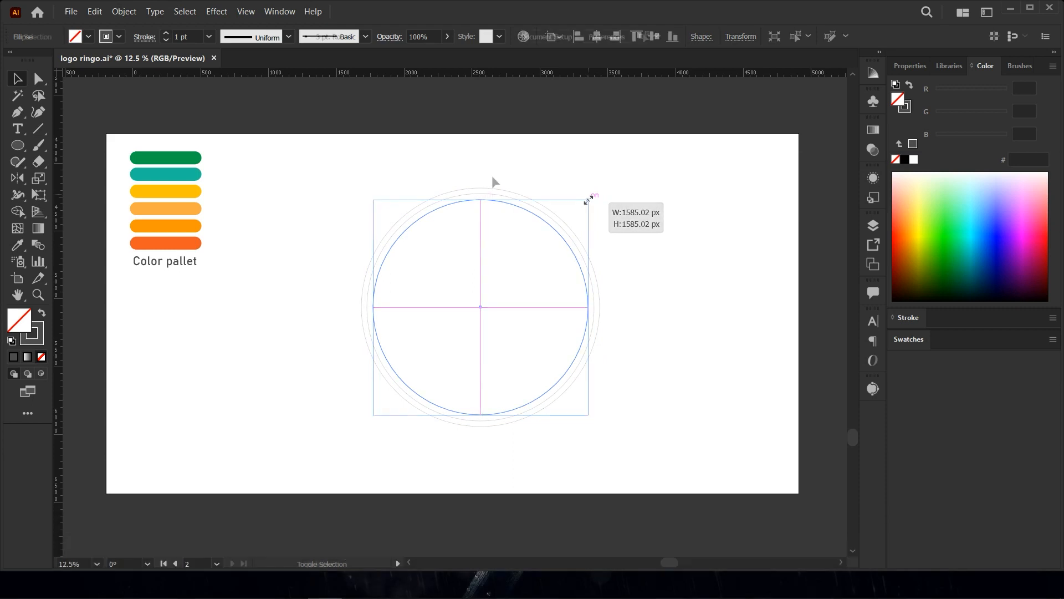
# Draw a vertical straight line through the three concentric circles and centre it on them.
pyautogui.press('\\')
pyautogui.moveTo(485, 167); pyautogui.dragTo(481, 464)
pyautogui.press('v')
pyautogui.moveTo(484, 314); pyautogui.dragTo(480, 305)
pyautogui.click(641, 240)
# Apply a Transform effect to the vertical line with a 118° rotation and 5 copies.
pyautogui.scroll(2, 481, 314)
pyautogui.scroll(-1, 482, 314)
pyautogui.click(482, 119)
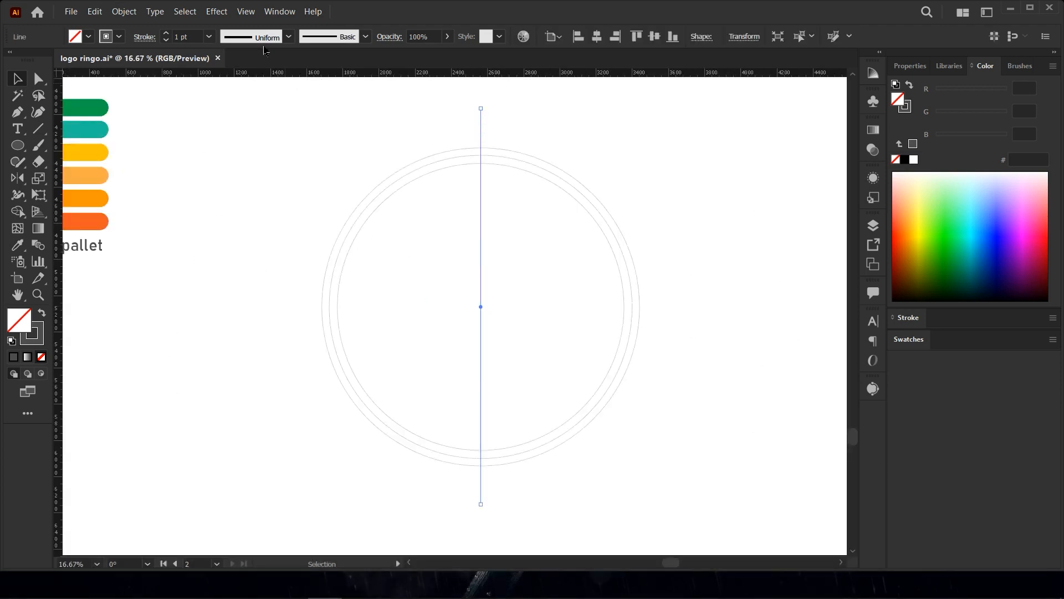
pyautogui.click(216, 12)
pyautogui.moveTo(257, 134)
pyautogui.click(398, 174)
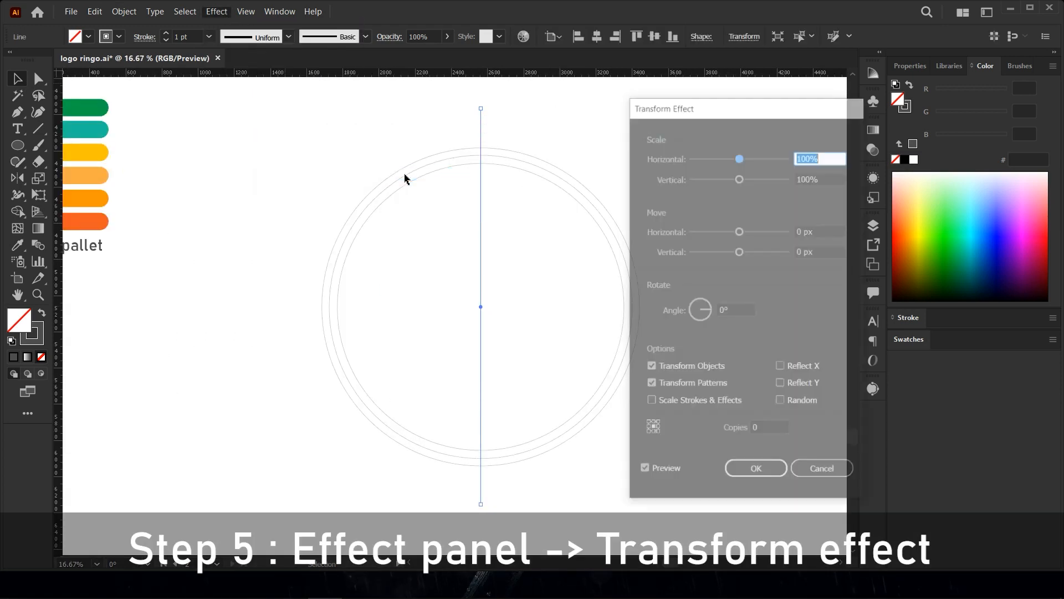
pyautogui.click(700, 310)
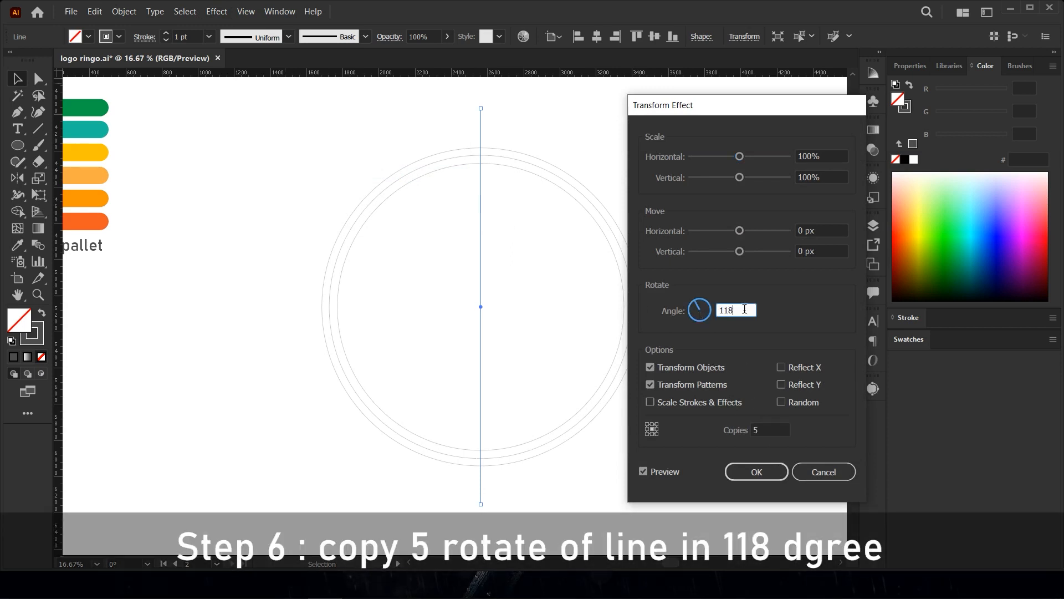
pyautogui.click(663, 478)
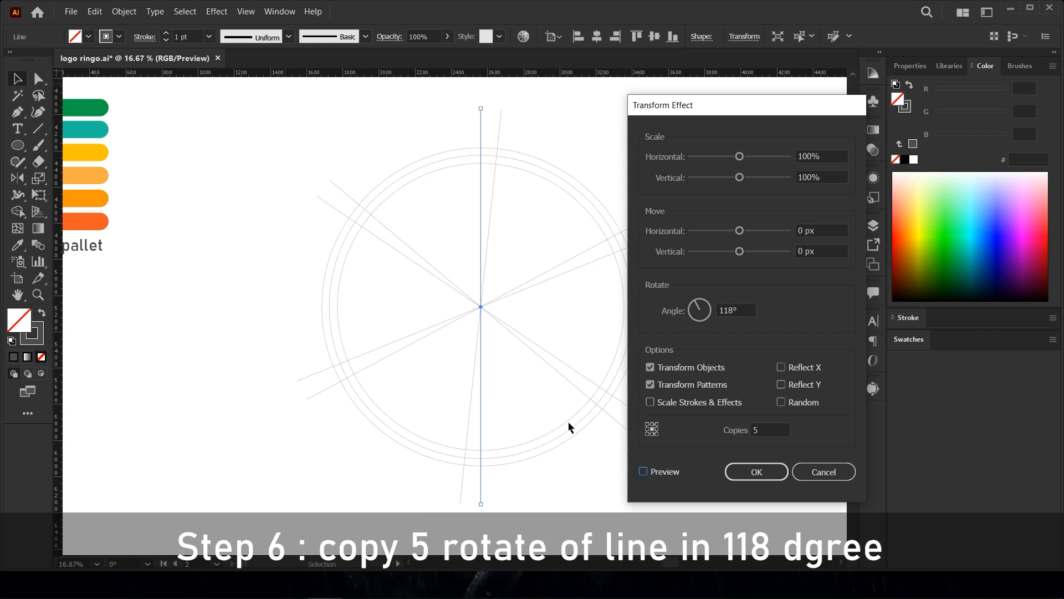
pyautogui.moveTo(725, 105); pyautogui.dragTo(835, 100)
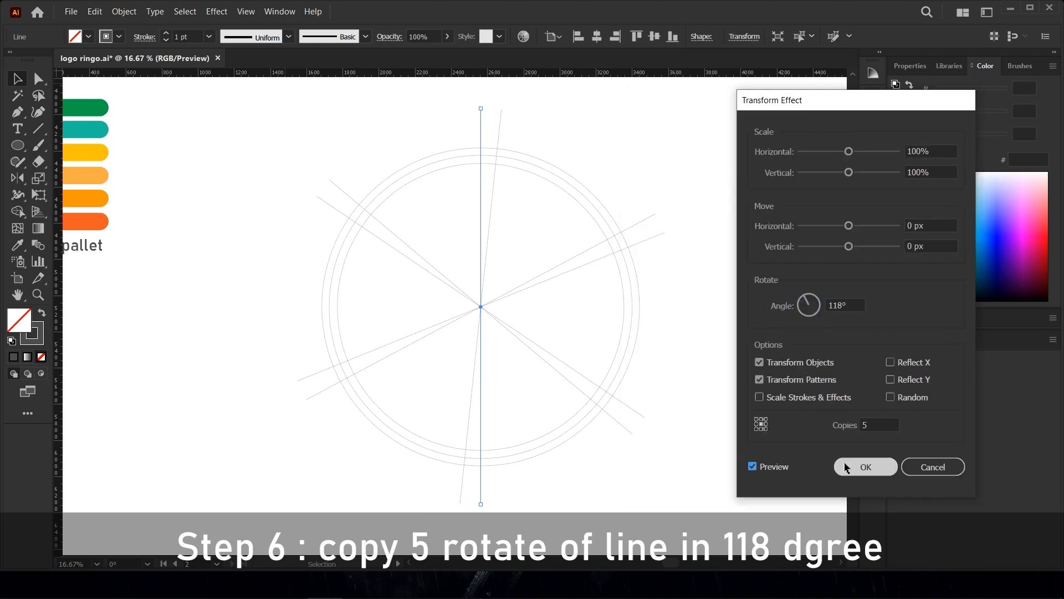
pyautogui.click(865, 467)
# Expand the appearance of the transformed line so its rotated copies become real paths.
pyautogui.click(123, 6)
pyautogui.click(280, 168)
pyautogui.click(615, 155)
# Select all circles and lines and trim the line ends outside the outer circle with Shape Builder.
pyautogui.moveTo(759, 103); pyautogui.dragTo(291, 488)
pyautogui.hotkey('shift', 'm')
pyautogui.click(18, 212)
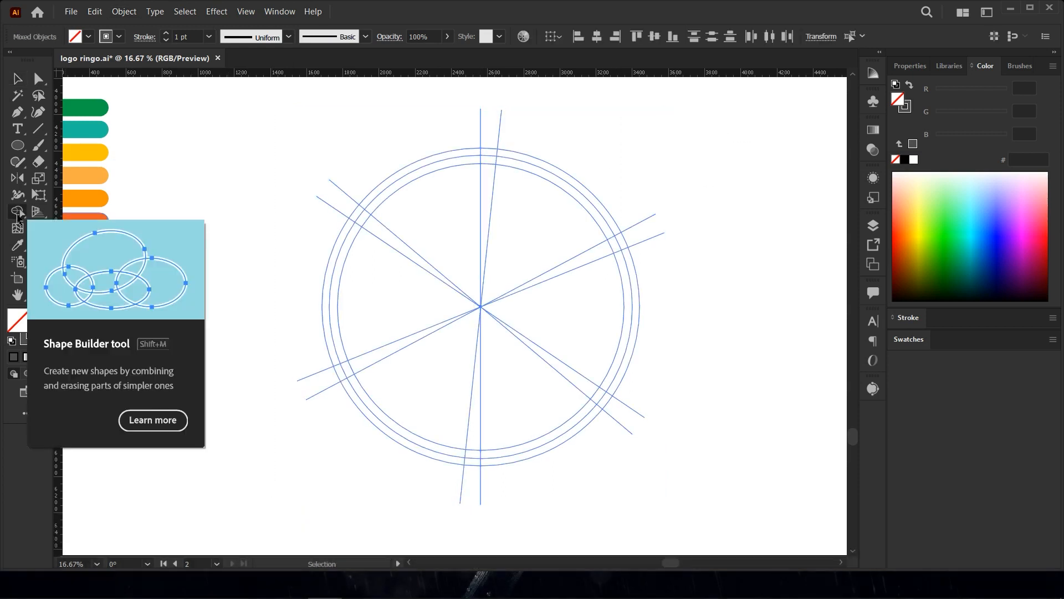
pyautogui.moveTo(509, 131); pyautogui.dragTo(401, 152)
pyautogui.moveTo(352, 178); pyautogui.dragTo(305, 234)
pyautogui.moveTo(306, 335); pyautogui.dragTo(331, 411)
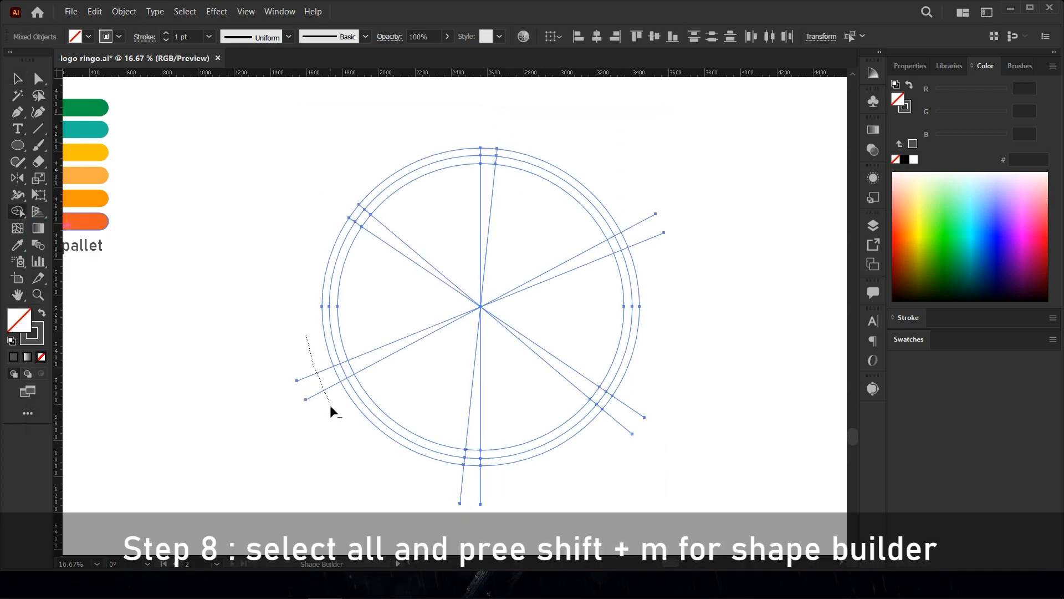
pyautogui.moveTo(638, 212); pyautogui.dragTo(634, 205)
# Merge the segments of the ring between the inner and middle circles with Shape Builder.
pyautogui.scroll(1, 621, 264)
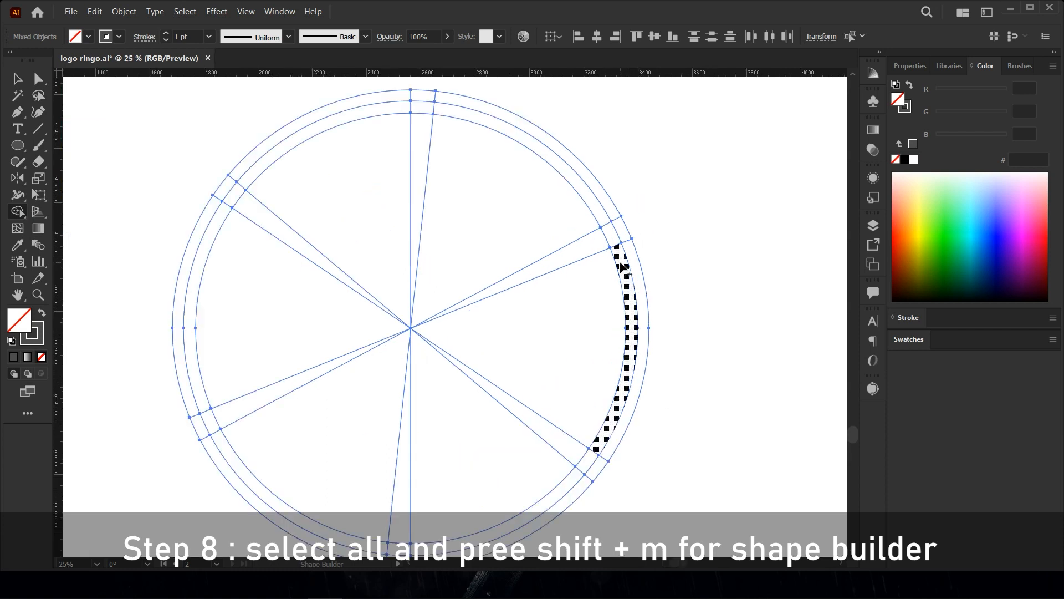
pyautogui.moveTo(624, 271)
pyautogui.mouseDown()
pyautogui.moveTo(606, 223)
pyautogui.moveTo(447, 115)
pyautogui.mouseUp()
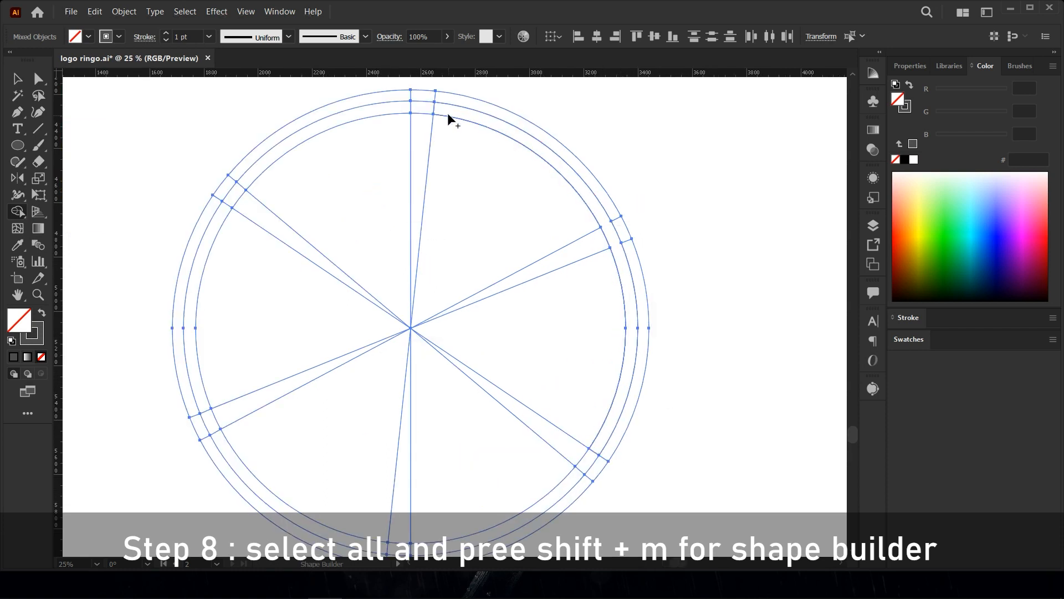
pyautogui.scroll(-2, 331, 480)
pyautogui.scroll(3, 331, 480)
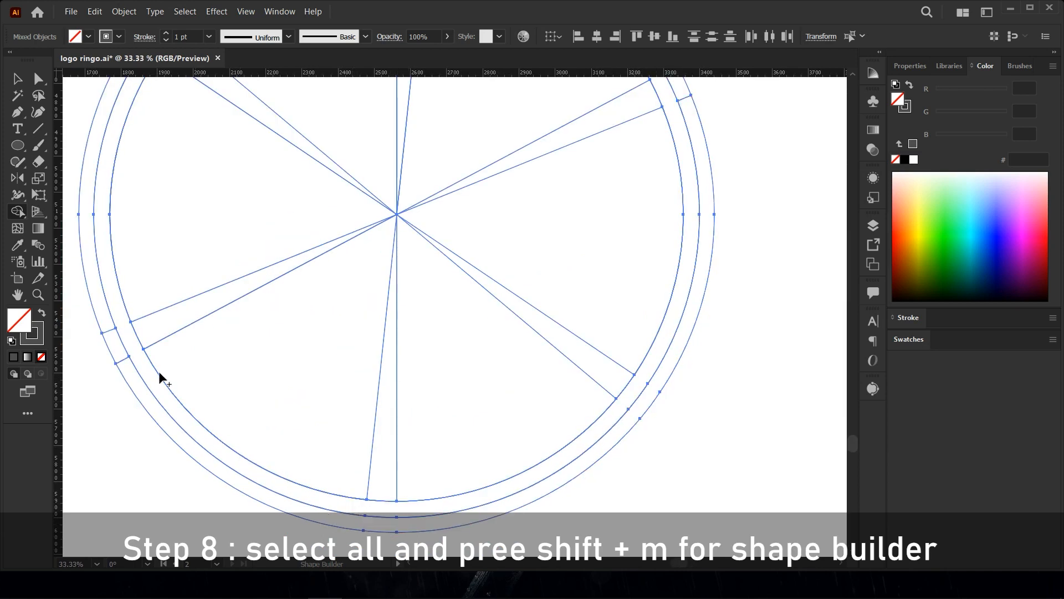
# Merge the outer ring's segments and join the upper narrow wedges to the inner ring with Shape Builder.
pyautogui.scroll(5, 130, 368)
pyautogui.moveTo(449, 152); pyautogui.dragTo(335, 165)
pyautogui.scroll(-1, 333, 168)
pyautogui.scroll(1, 605, 332)
pyautogui.moveTo(600, 254)
pyautogui.mouseDown()
pyautogui.moveTo(624, 302)
pyautogui.moveTo(592, 281)
pyautogui.mouseUp()
pyautogui.scroll(-1, 583, 266)
pyautogui.scroll(1, 408, 183)
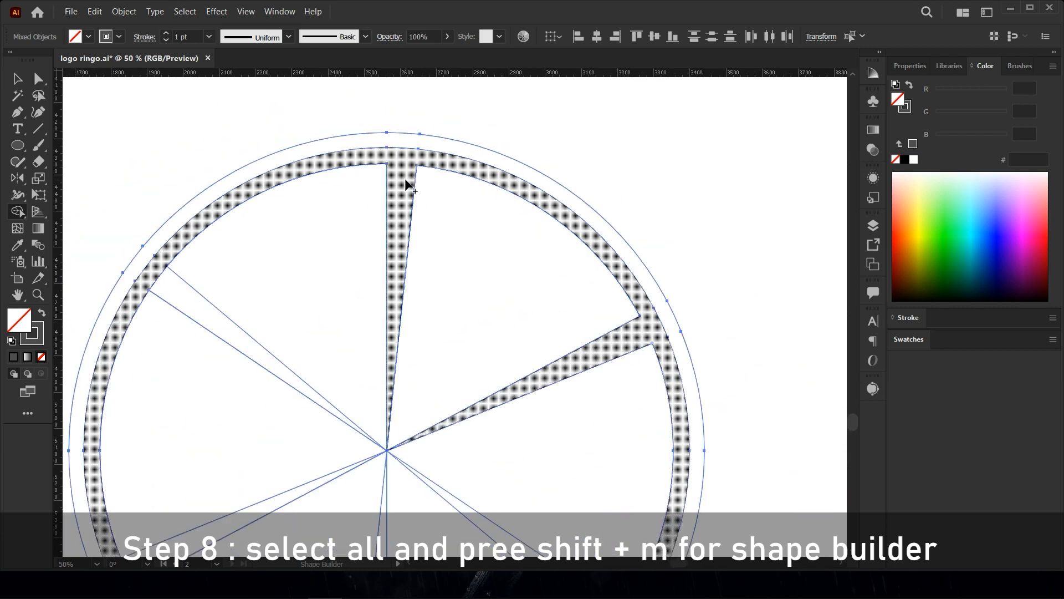
# Join the remaining narrow wedges between the slices to the inner ring, then deselect the artwork.
pyautogui.scroll(-3, 405, 374)
pyautogui.scroll(3, 332, 422)
pyautogui.scroll(-1, 306, 421)
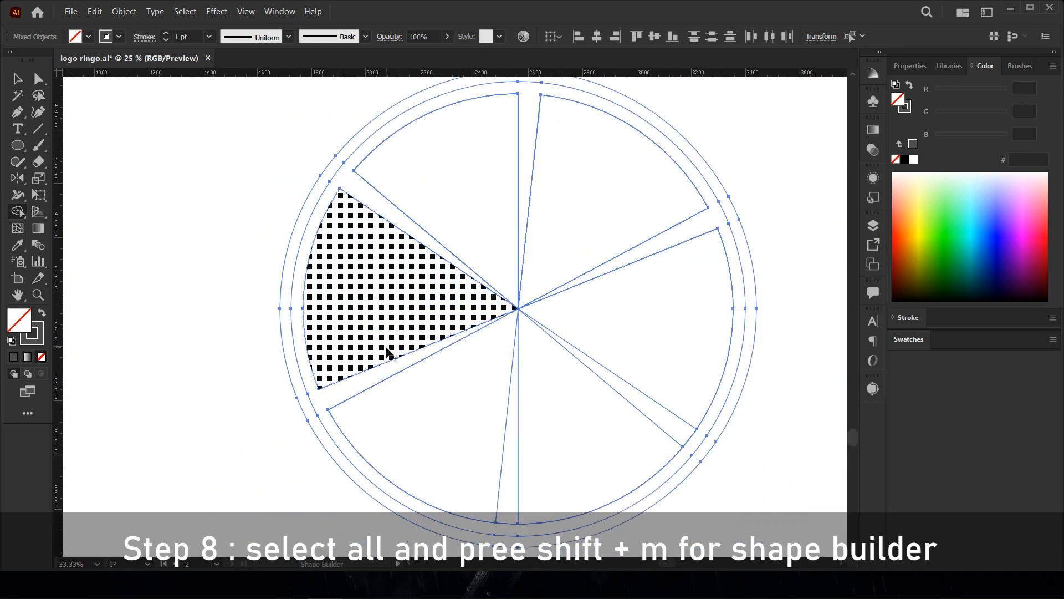
pyautogui.scroll(1, 387, 352)
pyautogui.moveTo(432, 411)
pyautogui.mouseDown()
pyautogui.moveTo(465, 435)
pyautogui.moveTo(687, 327)
pyautogui.mouseUp()
pyautogui.scroll(-2, 473, 312)
pyautogui.moveTo(387, 278); pyautogui.dragTo(304, 299)
pyautogui.press('v')
pyautogui.click(705, 229)
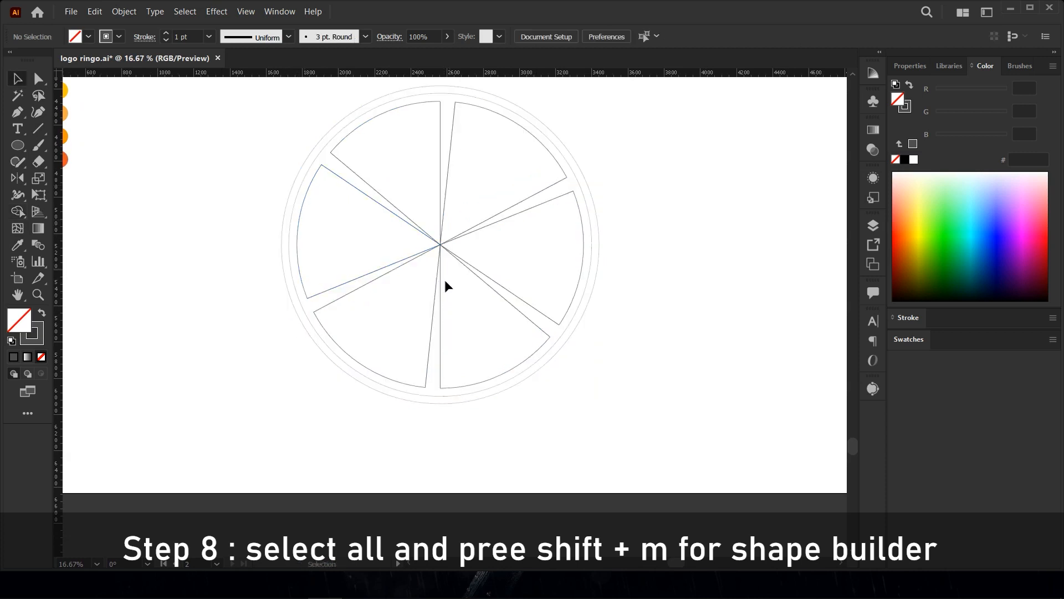
# Draw a small circle at the wheel's centre and merge the pieces inside it into one hub with Shape Builder.
pyautogui.moveTo(439, 245); pyautogui.dragTo(459, 263)
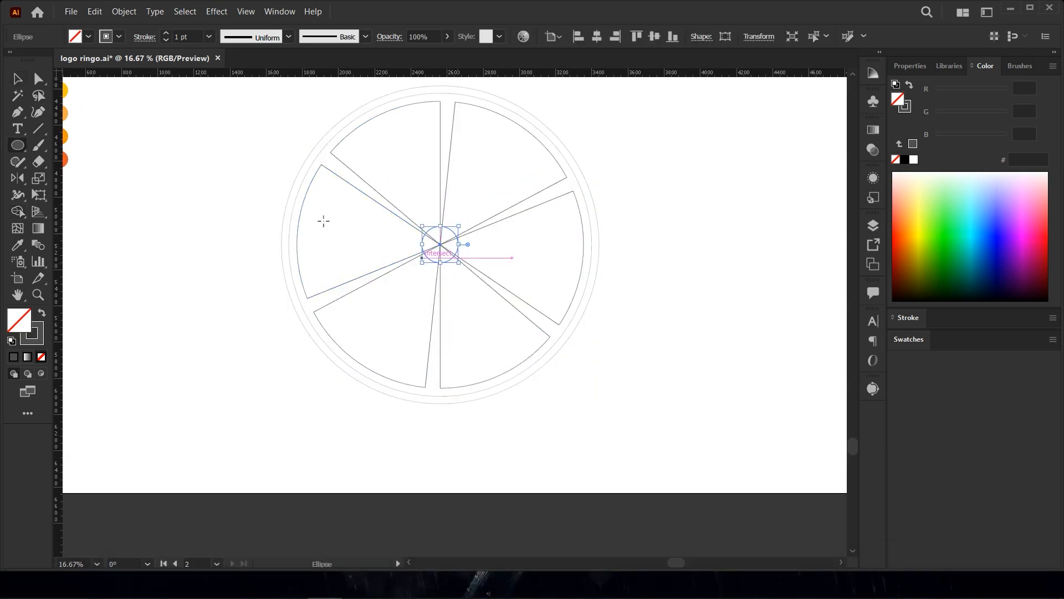
pyautogui.hotkey('ctrl', 'a')
pyautogui.hotkey('shift', 'm')
pyautogui.scroll(6, 461, 245)
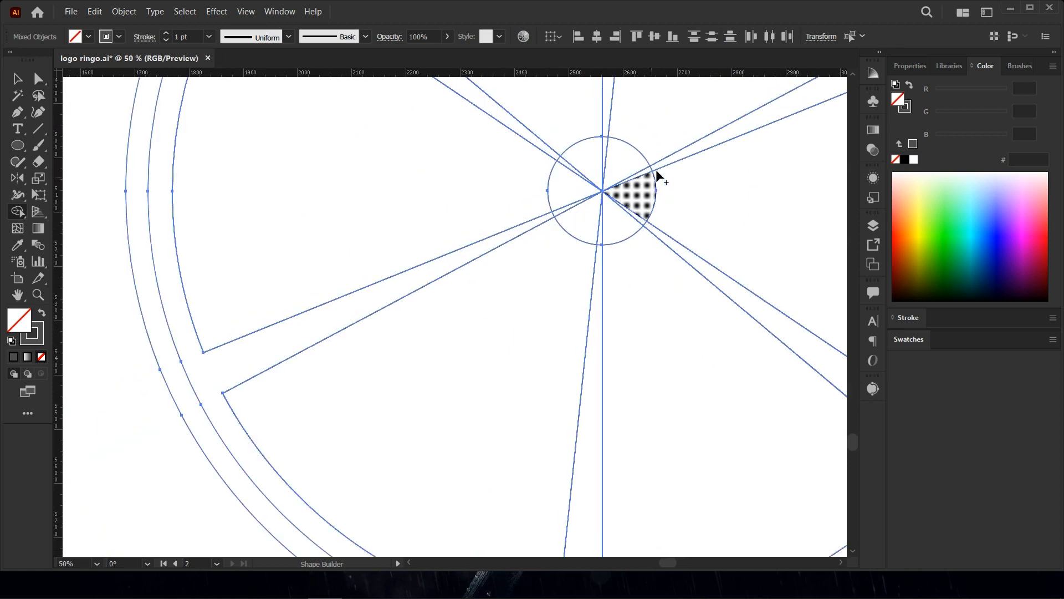
pyautogui.moveTo(562, 133)
pyautogui.mouseDown()
pyautogui.moveTo(534, 298)
pyautogui.moveTo(567, 148)
pyautogui.mouseUp()
pyautogui.scroll(-6, 567, 148)
pyautogui.hotkey('ctrl', 'shift', 'a')
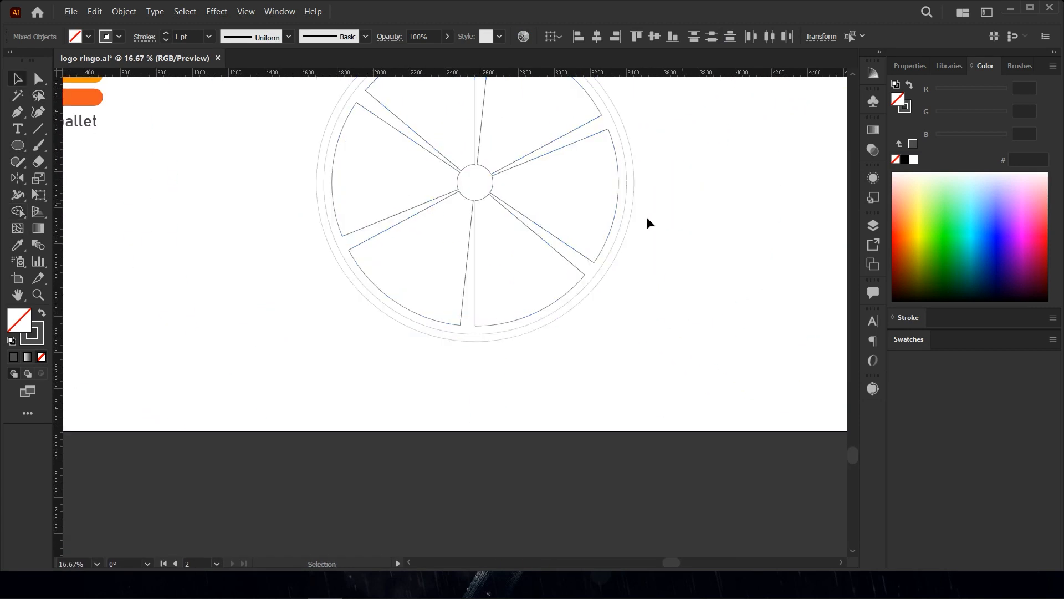
# Draw a rectangle covering the upper half of the citrus wheel, with its lower edge at the centre.
pyautogui.press('v')
pyautogui.scroll(3, 646, 221)
pyautogui.scroll(-4, 505, 188)
pyautogui.scroll(2, 499, 205)
pyautogui.rightClick(17, 145)
pyautogui.click(78, 145)
pyautogui.moveTo(227, 105); pyautogui.dragTo(736, 299)
# Cut away the rectangle and the upper half of the citrus wheel with Shape Builder.
pyautogui.hotkey('ctrl', 'a')
pyautogui.hotkey('shift', 'm')
pyautogui.moveTo(243, 235); pyautogui.dragTo(666, 241)
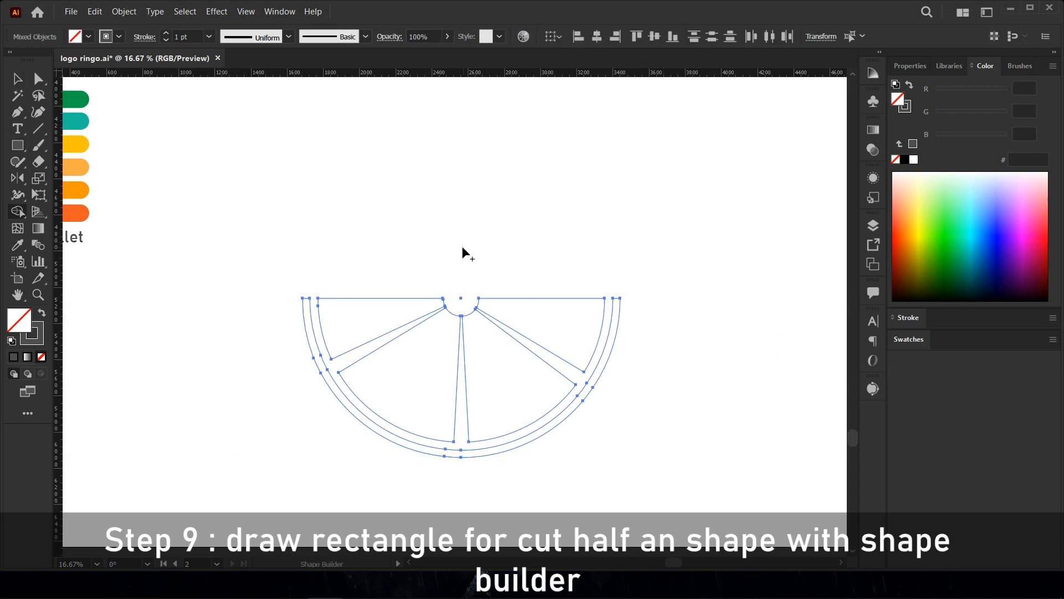
pyautogui.press('v')
pyautogui.click(573, 272)
pyautogui.scroll(2, 571, 303)
pyautogui.scroll(-1, 570, 306)
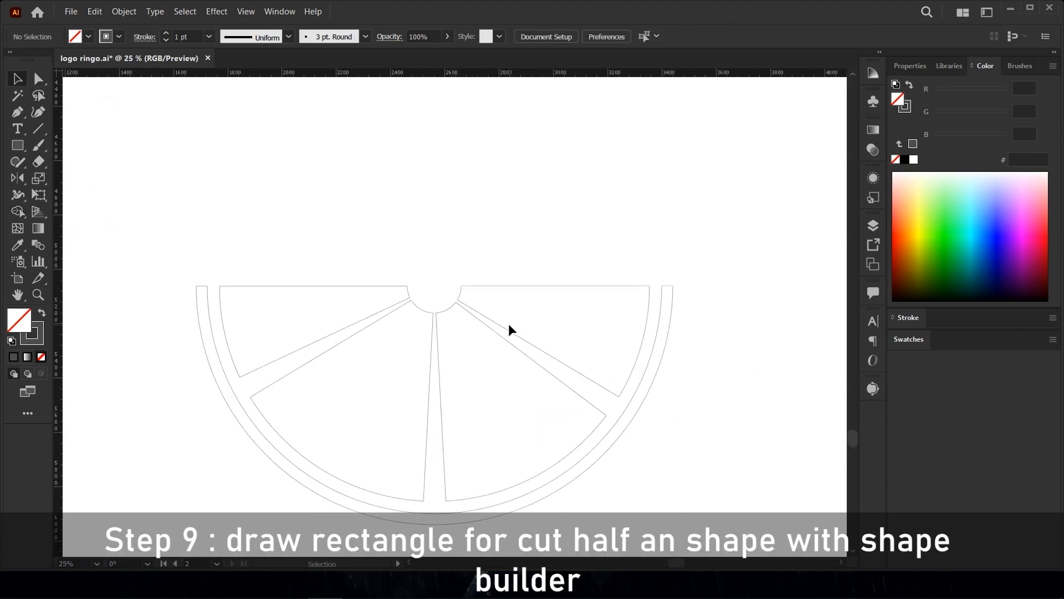
# Draw a closed shape with a wavy top edge along the half slice's flat edge with the Pen tool.
pyautogui.click(18, 145)
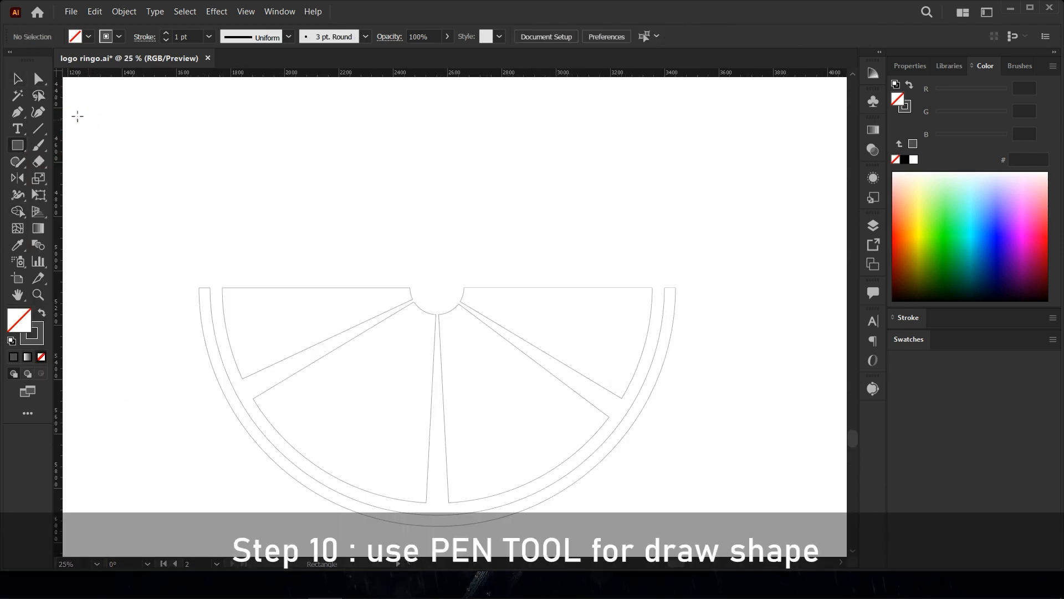
pyautogui.click(676, 288)
pyautogui.click(199, 288)
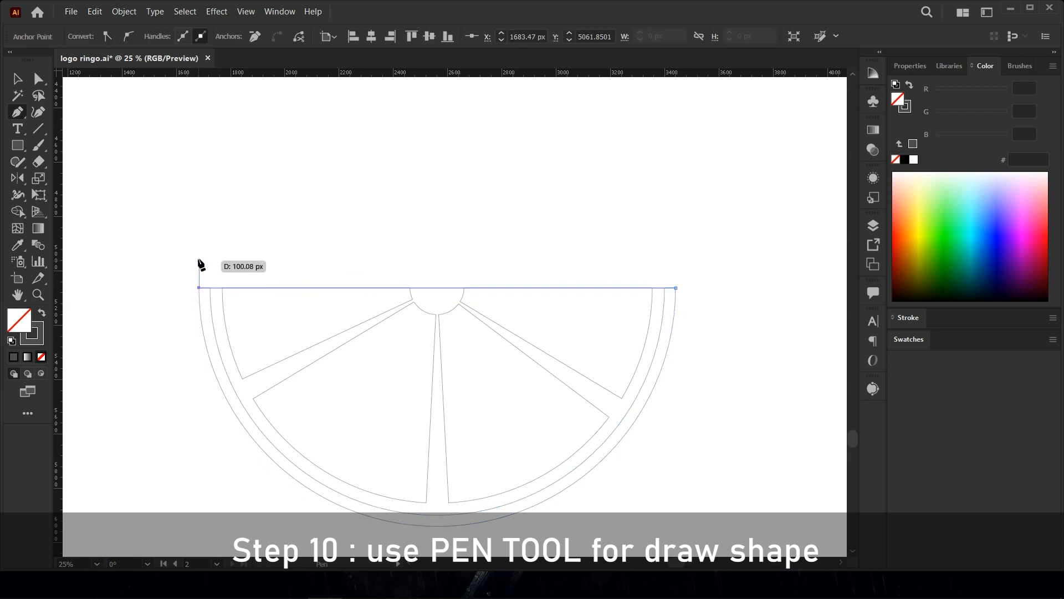
pyautogui.click(199, 251)
pyautogui.moveTo(316, 237); pyautogui.dragTo(373, 264)
pyautogui.click(423, 248)
pyautogui.moveTo(496, 197); pyautogui.dragTo(539, 200)
pyautogui.click(586, 246)
pyautogui.moveTo(671, 232); pyautogui.dragTo(691, 213)
pyautogui.keyDown('ctrl'); pyautogui.click(444, 351); pyautogui.keyUp('ctrl')
# Draw a bent straw line rising from the half slice's centre and angling up to the left.
pyautogui.scroll(-1, 427, 353)
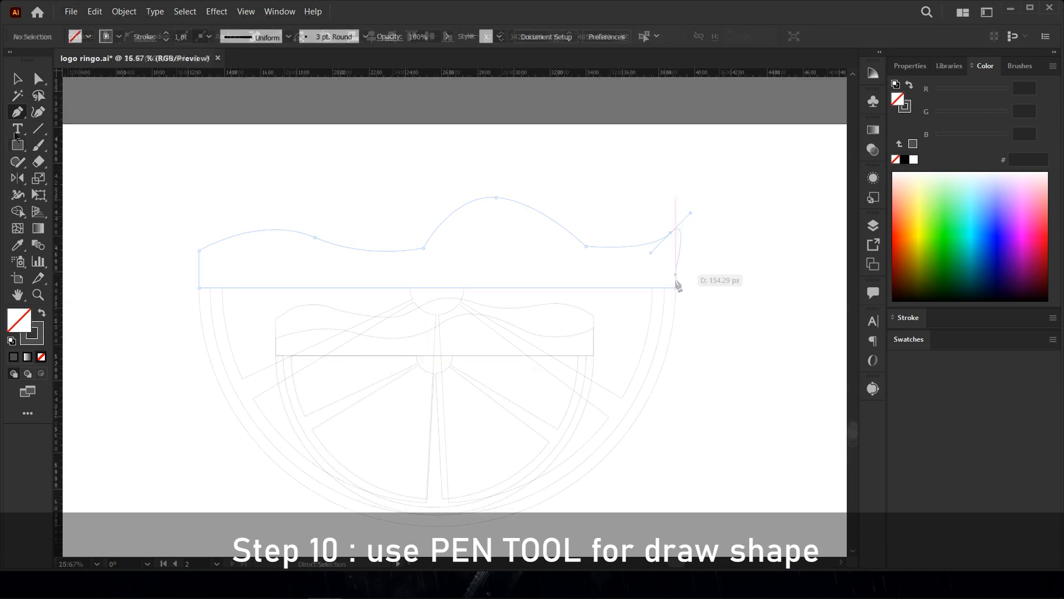
pyautogui.click(416, 255)
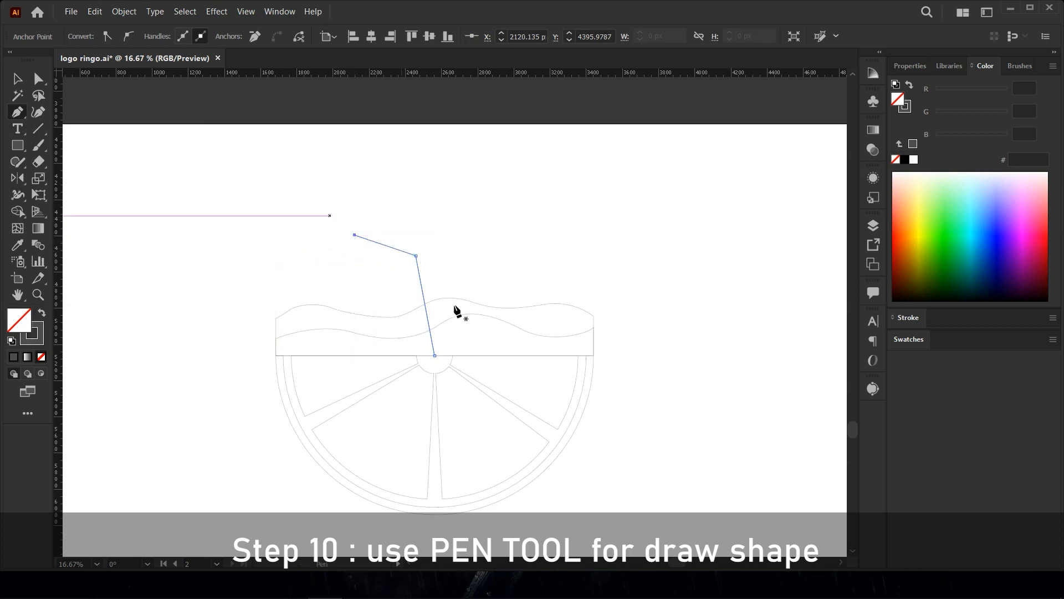
pyautogui.click(527, 339)
# Draw a large pointed leaf rising to the right from the straw's bend with the Pen tool.
pyautogui.scroll(4, 431, 292)
pyautogui.press('p')
pyautogui.click(412, 311)
pyautogui.moveTo(474, 220); pyautogui.dragTo(535, 211)
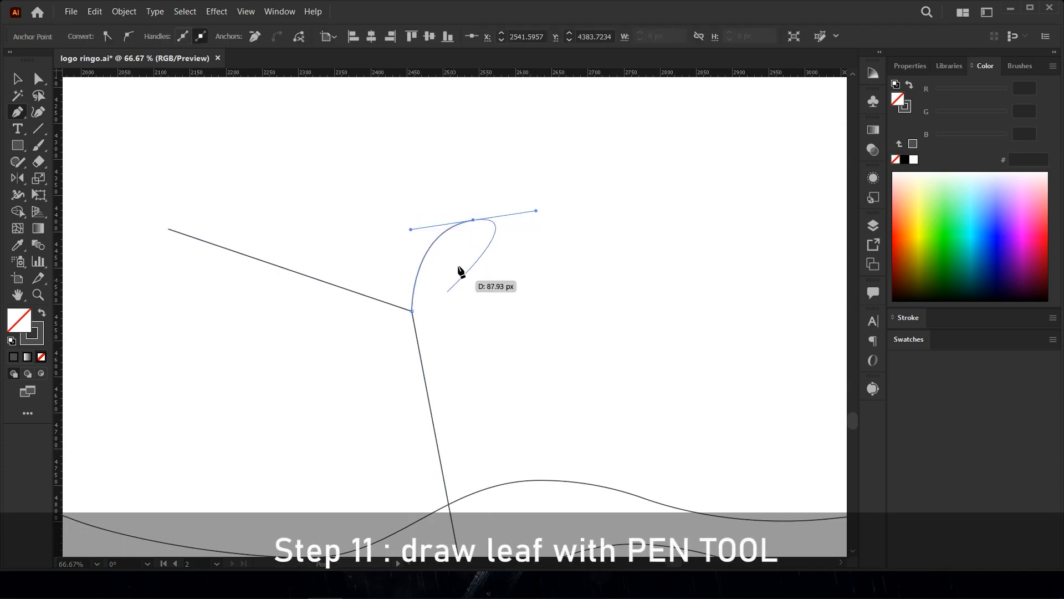
pyautogui.moveTo(412, 311); pyautogui.dragTo(341, 341)
# Draw two smaller overlapping leaves from the straw's bend to the left of the large leaf.
pyautogui.click(412, 311)
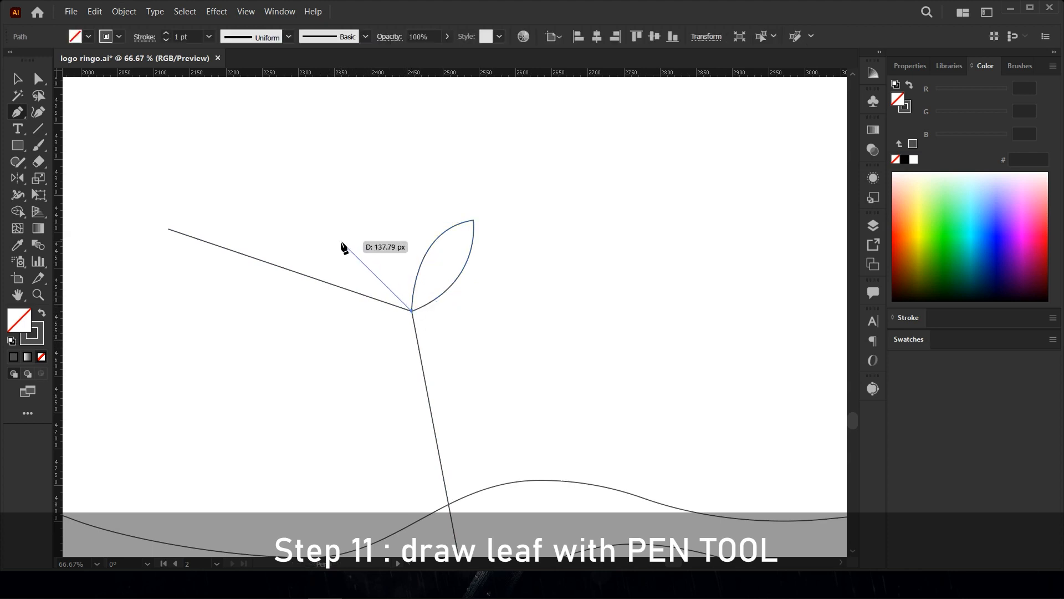
pyautogui.moveTo(360, 238); pyautogui.dragTo(357, 229)
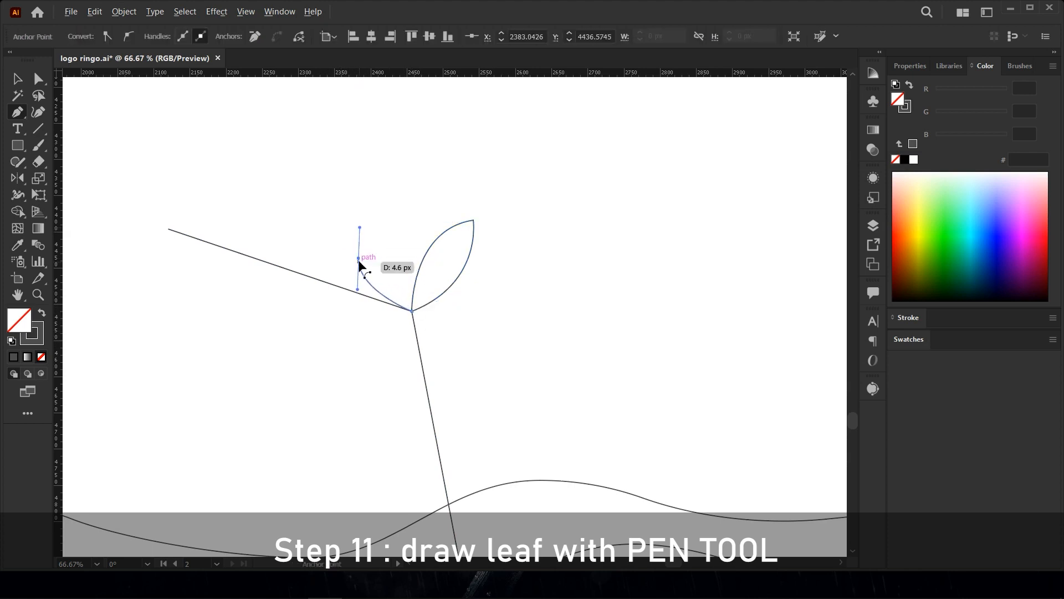
pyautogui.moveTo(412, 311); pyautogui.dragTo(407, 208)
pyautogui.click(391, 239)
pyautogui.moveTo(393, 372); pyautogui.dragTo(394, 370)
# Draw a small leaf from the straw's bend pointing right, below the large leaf.
pyautogui.click(412, 312)
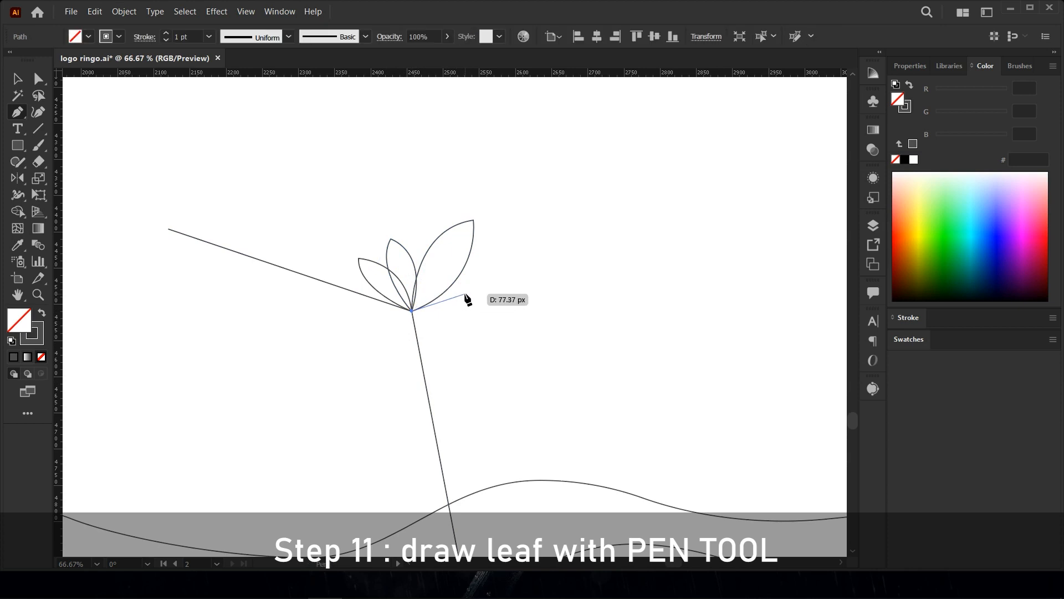
pyautogui.moveTo(494, 314); pyautogui.dragTo(499, 309)
pyautogui.click(474, 295)
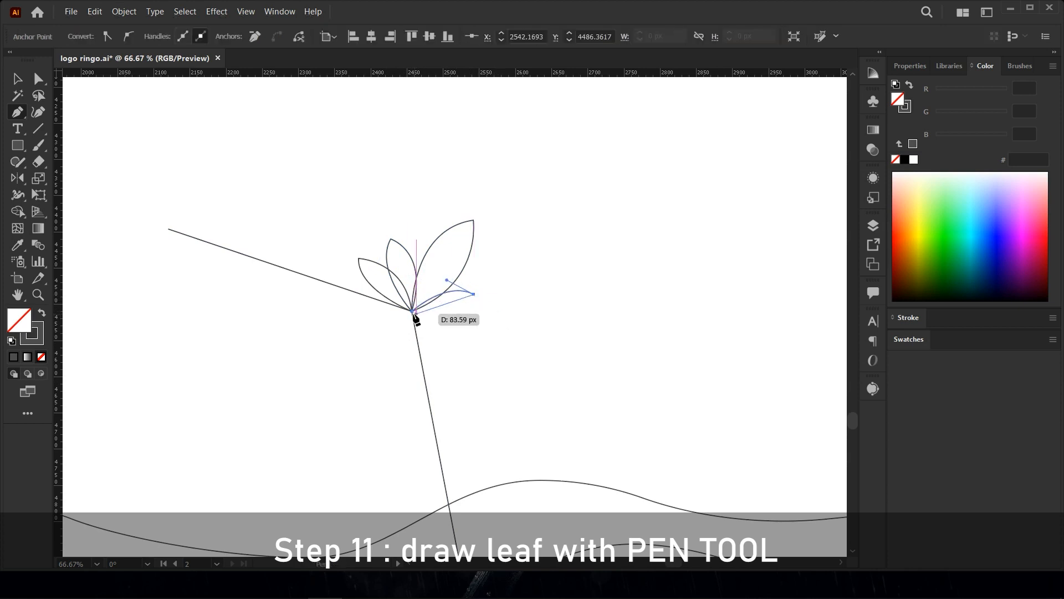
pyautogui.moveTo(372, 294); pyautogui.dragTo(371, 291)
# Select the four leaves and merge their overlapping areas into the front leaves with Shape Builder.
pyautogui.press('v')
pyautogui.moveTo(594, 176); pyautogui.dragTo(385, 310)
pyautogui.hotkey('shift', 'm')
pyautogui.scroll(4, 430, 280)
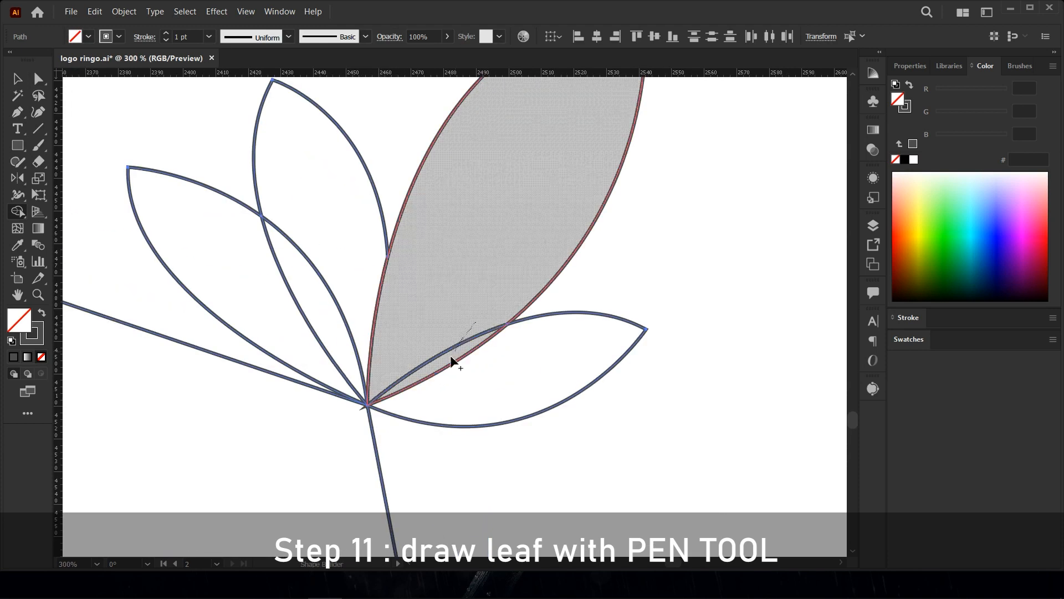
pyautogui.moveTo(268, 308); pyautogui.dragTo(310, 298)
# Reshape the leftmost leaf's lower edge into a fuller outward curve with Direct Selection.
pyautogui.press('a')
pyautogui.click(135, 236)
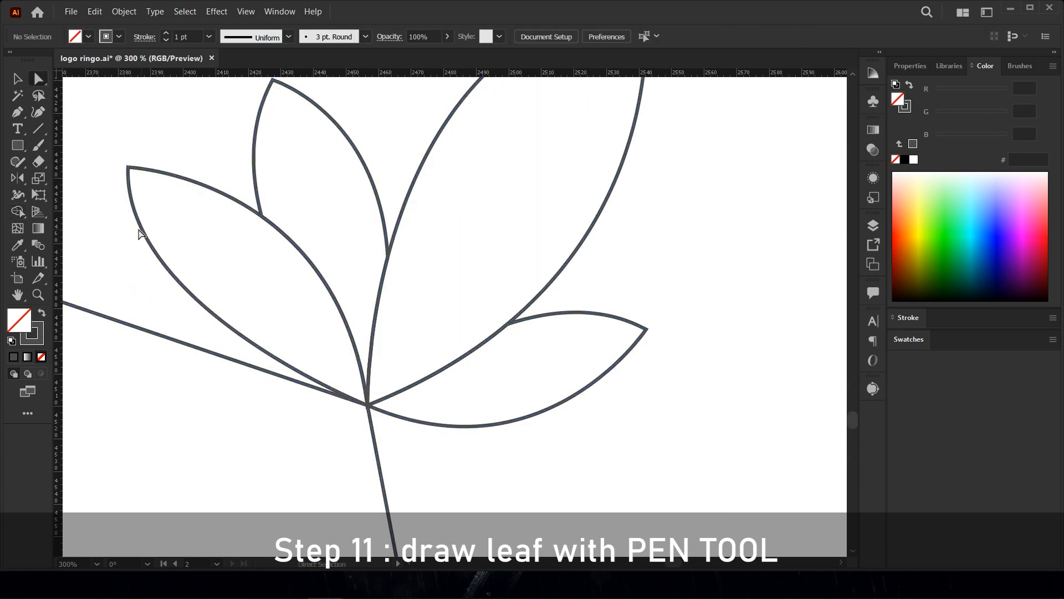
pyautogui.click(141, 226)
pyautogui.moveTo(123, 309); pyautogui.dragTo(125, 364)
pyautogui.scroll(-2, 490, 363)
pyautogui.click(487, 308)
pyautogui.scroll(1, 435, 277)
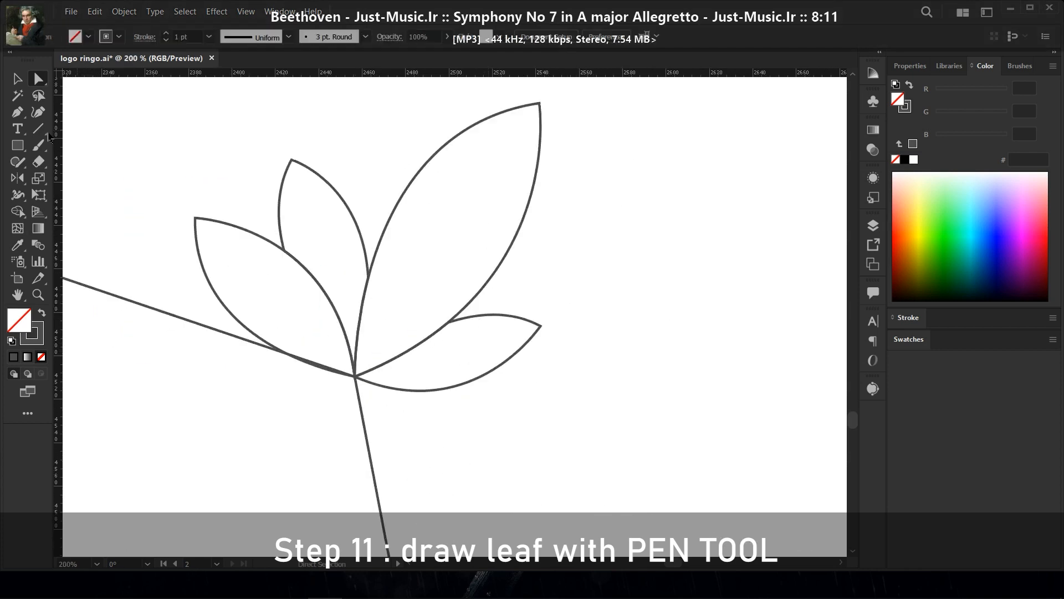
# Draw a curved central vein from the leaf base up into the large leaf.
pyautogui.click(355, 376)
pyautogui.moveTo(473, 193); pyautogui.dragTo(483, 130)
pyautogui.hotkey('ctrl', 'z')
pyautogui.moveTo(480, 188); pyautogui.dragTo(489, 127)
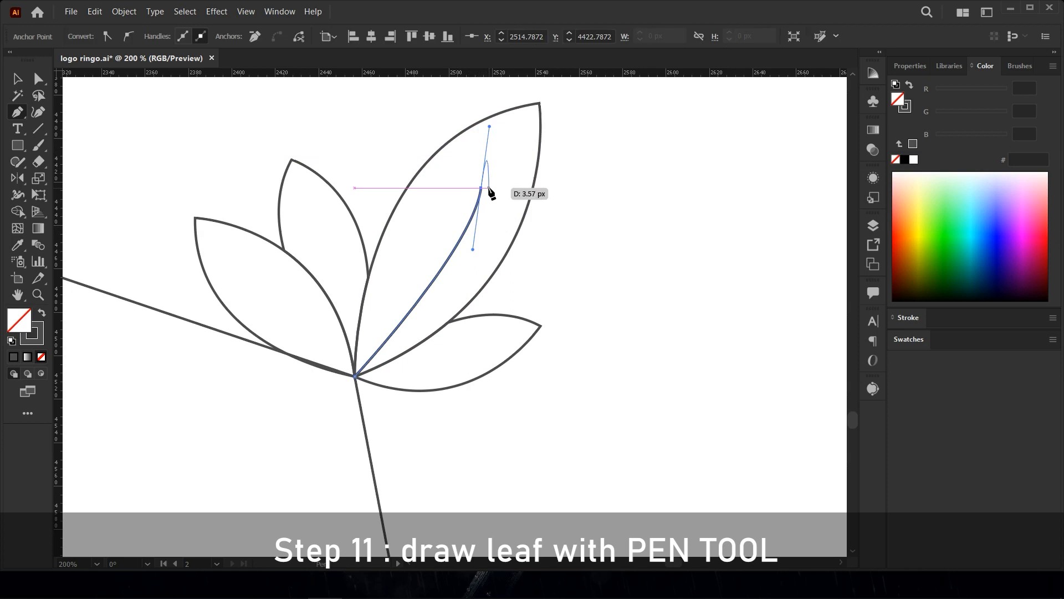
# Draw curved central veins from the common base into the three smaller leaves.
pyautogui.click(356, 376)
pyautogui.moveTo(455, 356); pyautogui.dragTo(489, 331)
pyautogui.moveTo(320, 226); pyautogui.dragTo(321, 226)
pyautogui.moveTo(314, 218); pyautogui.dragTo(284, 175)
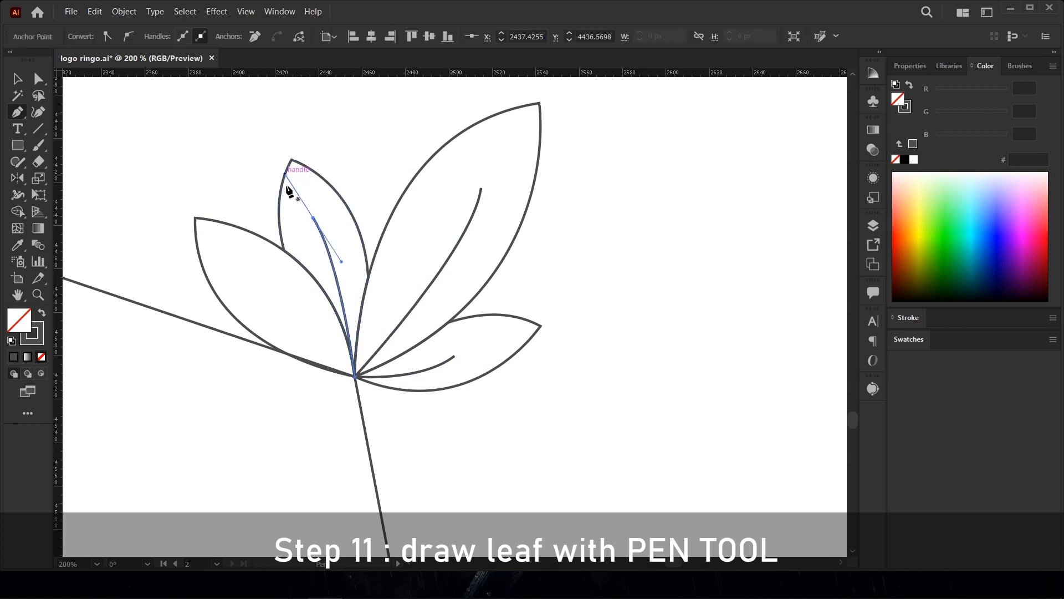
pyautogui.moveTo(279, 306); pyautogui.dragTo(264, 264)
pyautogui.moveTo(270, 313); pyautogui.dragTo(272, 316)
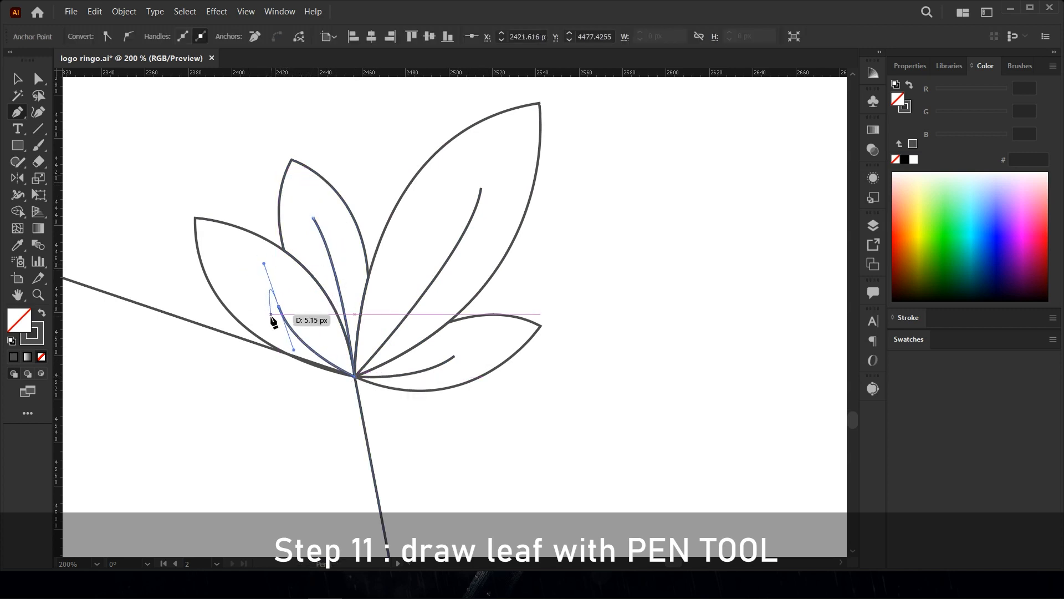
# Apply the lens-shaped variable width profile, tapered at both ends, to the leaf veins.
pyautogui.click(16, 81)
pyautogui.click(289, 37)
pyautogui.click(263, 81)
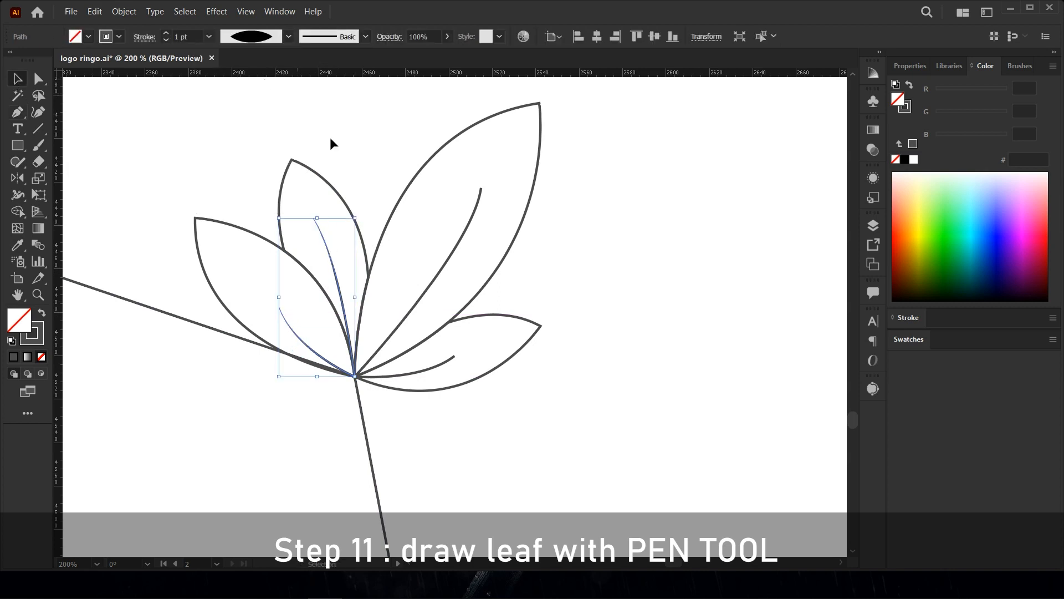
pyautogui.click(464, 232)
pyautogui.click(288, 37)
pyautogui.click(261, 81)
pyautogui.click(639, 282)
pyautogui.scroll(-2, 511, 221)
pyautogui.scroll(2, 488, 212)
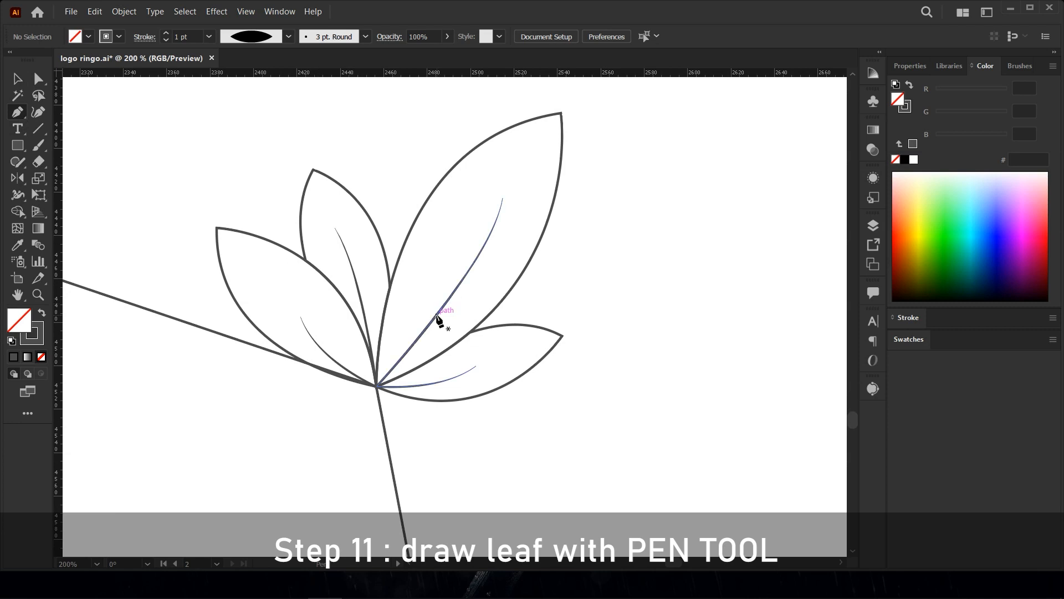
# Draw two curved side veins branching from the large leaf's central vein with the Pen tool.
pyautogui.moveTo(467, 213); pyautogui.dragTo(458, 190)
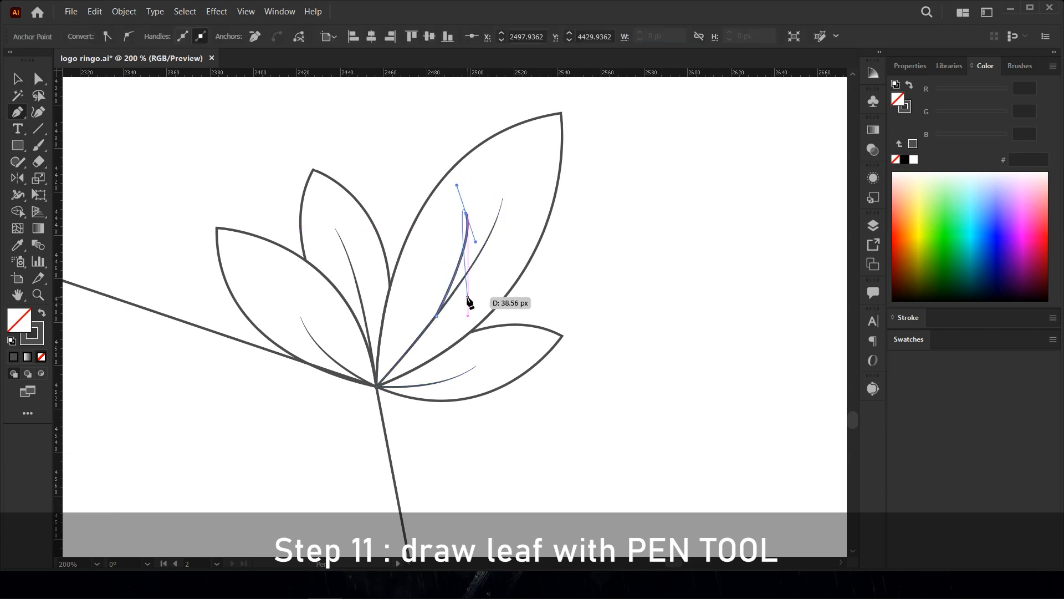
pyautogui.click(408, 350)
pyautogui.moveTo(477, 295); pyautogui.dragTo(477, 295)
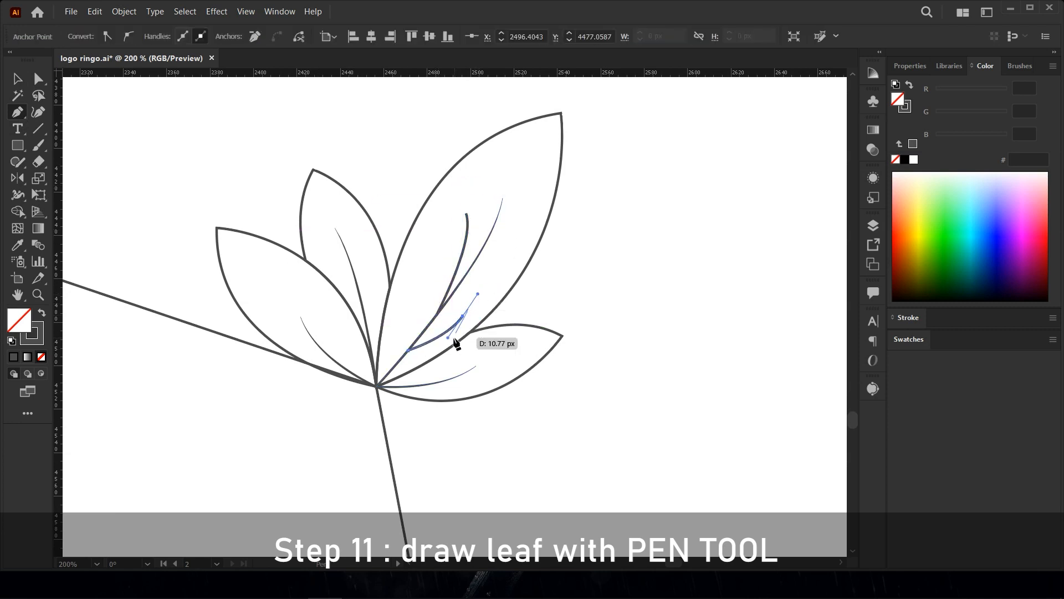
pyautogui.press('Escape')
pyautogui.scroll(2, 354, 243)
pyautogui.click(369, 357)
pyautogui.moveTo(378, 248)
pyautogui.mouseDown()
pyautogui.moveTo(369, 200)
pyautogui.moveTo(334, 166)
pyautogui.mouseUp()
pyautogui.hotkey('ctrl', 'z')
pyautogui.hotkey('ctrl', 'z')
# Draw one curved side vein branching from the central vein in each of the three smaller leaves.
pyautogui.click(366, 348)
pyautogui.moveTo(355, 507); pyautogui.dragTo(309, 425)
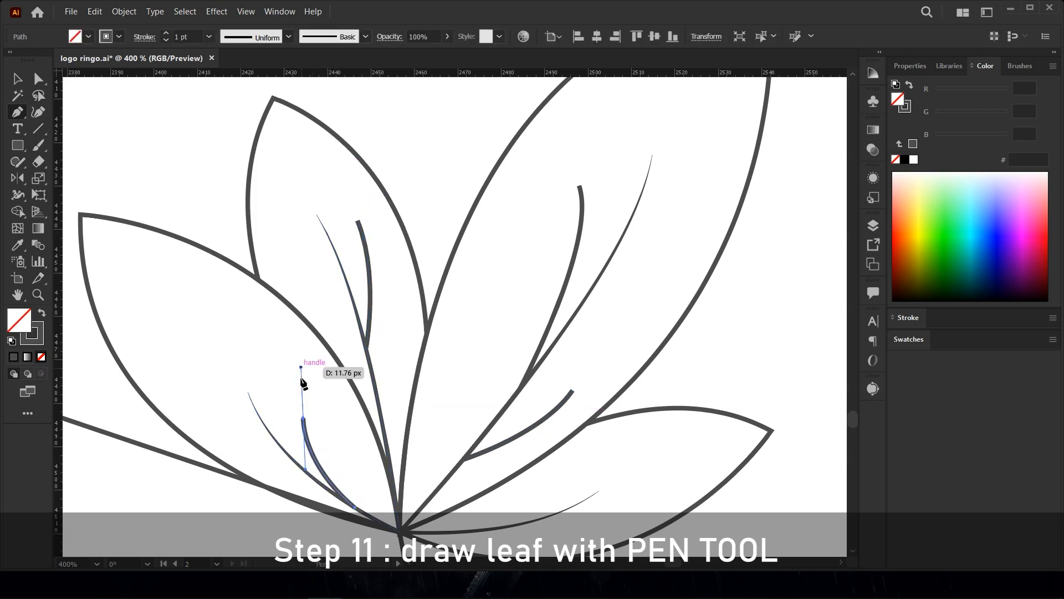
pyautogui.scroll(-2, 399, 391)
pyautogui.scroll(2, 460, 463)
pyautogui.click(393, 459)
pyautogui.moveTo(499, 467); pyautogui.dragTo(539, 456)
pyautogui.keyDown('shift'); pyautogui.click(246, 363); pyautogui.keyUp('shift')
pyautogui.keyDown('shift'); pyautogui.click(310, 208); pyautogui.keyUp('shift')
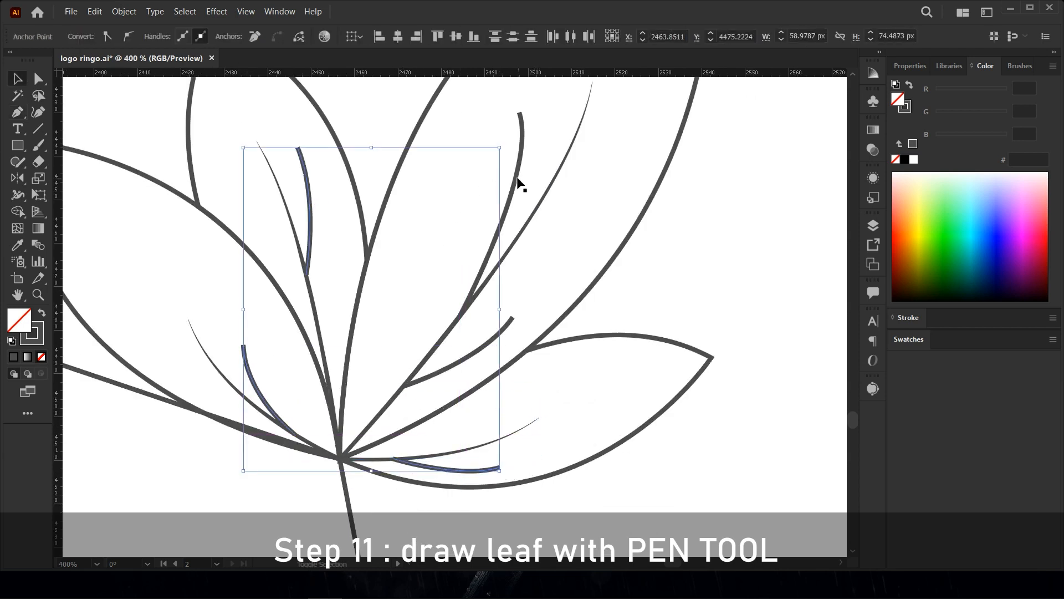
pyautogui.keyDown('shift'); pyautogui.click(519, 179); pyautogui.keyUp('shift')
pyautogui.scroll(-2, 503, 272)
pyautogui.click(664, 229)
# Apply the lens-shaped width profile to the side veins of the upper small leaf and the large leaf.
pyautogui.click(405, 226)
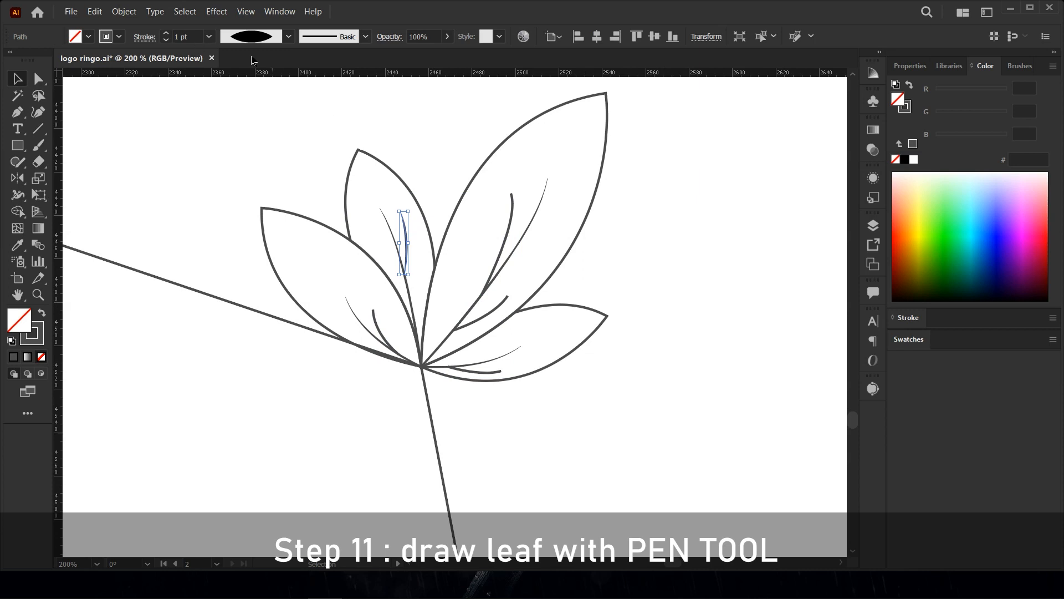
pyautogui.click(595, 362)
pyautogui.click(506, 235)
pyautogui.click(289, 37)
pyautogui.click(267, 102)
pyautogui.click(289, 37)
pyautogui.click(255, 81)
pyautogui.click(504, 365)
pyautogui.click(493, 311)
pyautogui.click(289, 36)
pyautogui.click(255, 81)
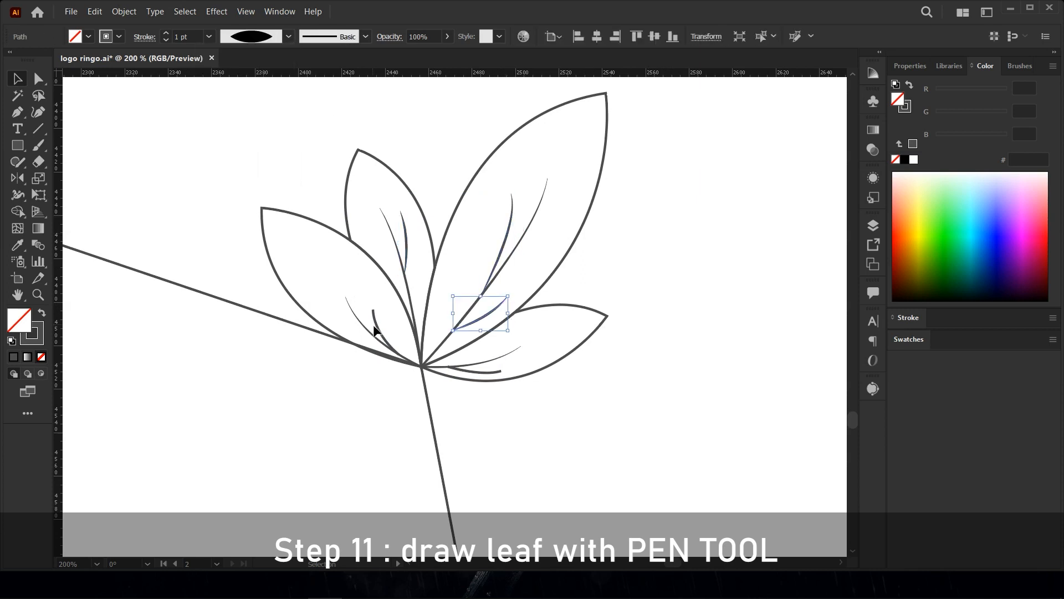
# Apply the lens-shaped width profile to the side veins of the leftmost and lower-right leaves.
pyautogui.click(289, 38)
pyautogui.click(255, 81)
pyautogui.click(289, 36)
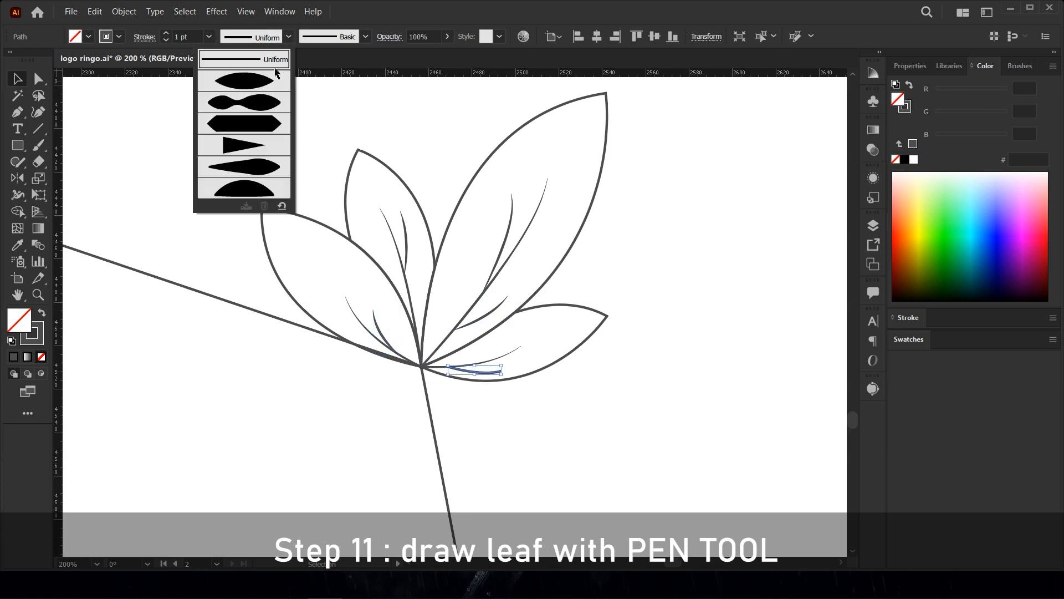
pyautogui.click(255, 81)
pyautogui.click(684, 252)
# Refine the curve of the large leaf's right edge by adjusting its direction handle with Direct Selection.
pyautogui.scroll(-3, 610, 288)
pyautogui.scroll(3, 605, 269)
pyautogui.click(608, 238)
pyautogui.press('a')
pyautogui.click(623, 166)
pyautogui.click(620, 137)
pyautogui.moveTo(639, 265); pyautogui.dragTo(631, 272)
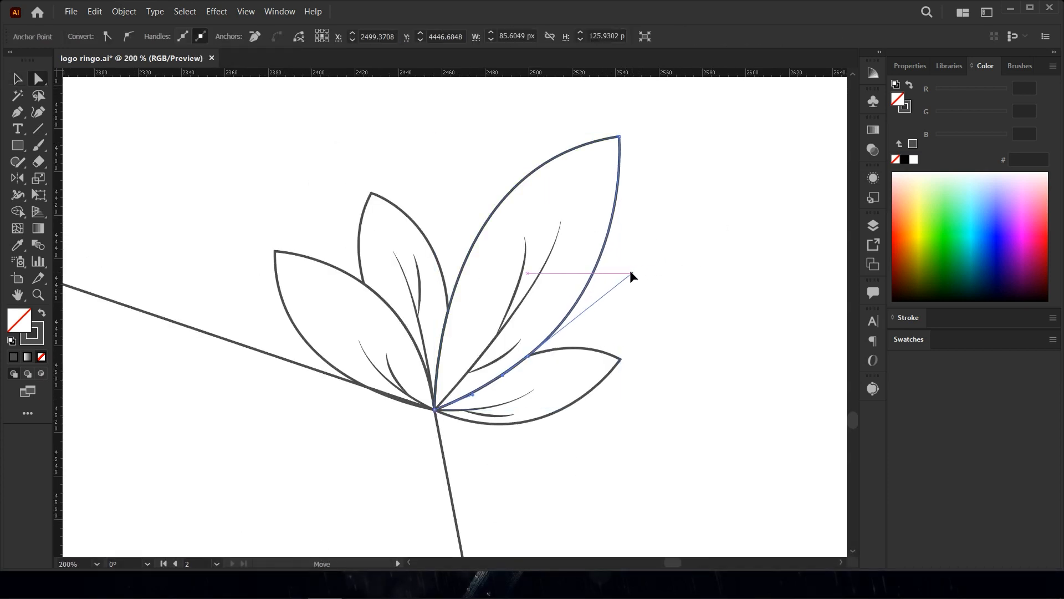
pyautogui.click(667, 270)
# Set the bent straw's stroke weight to 30 pt with round caps and round corners.
pyautogui.scroll(-8, 451, 383)
pyautogui.scroll(3, 453, 493)
pyautogui.click(18, 79)
pyautogui.scroll(-1, 541, 213)
pyautogui.scroll(-1, 614, 234)
pyautogui.scroll(1, 416, 201)
pyautogui.click(417, 202)
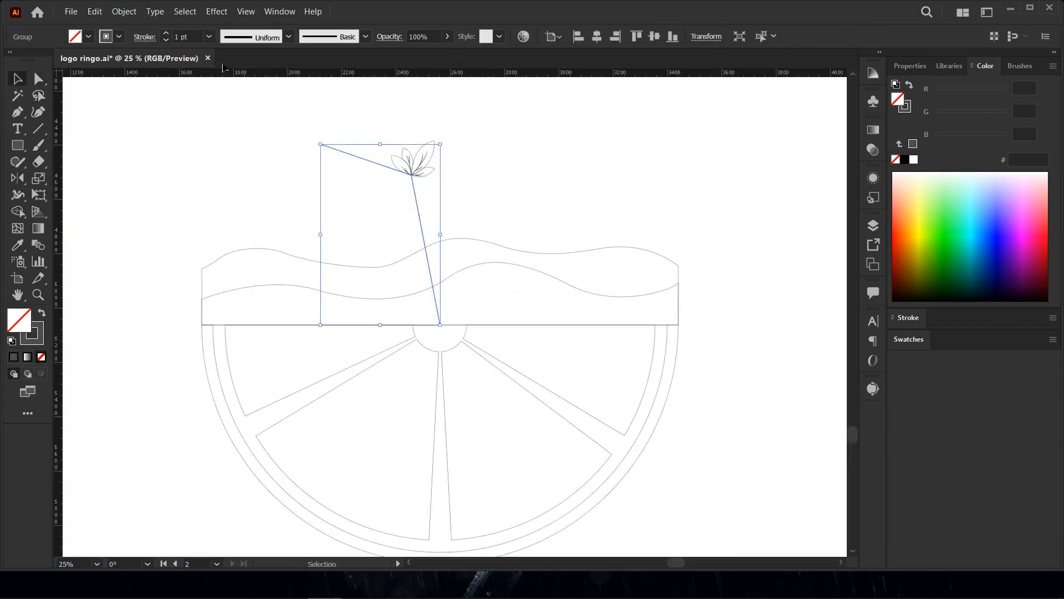
pyautogui.scroll(20, 168, 37)
pyautogui.moveTo(191, 36); pyautogui.dragTo(160, 35)
pyautogui.write('30')
pyautogui.press('Return')
pyautogui.scroll(3, 389, 151)
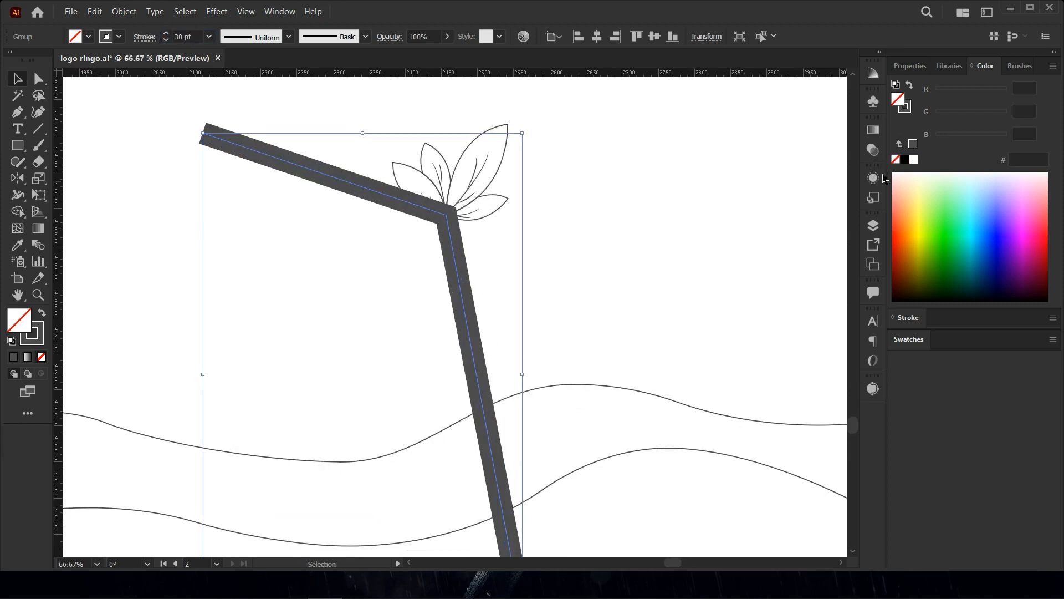
pyautogui.click(905, 319)
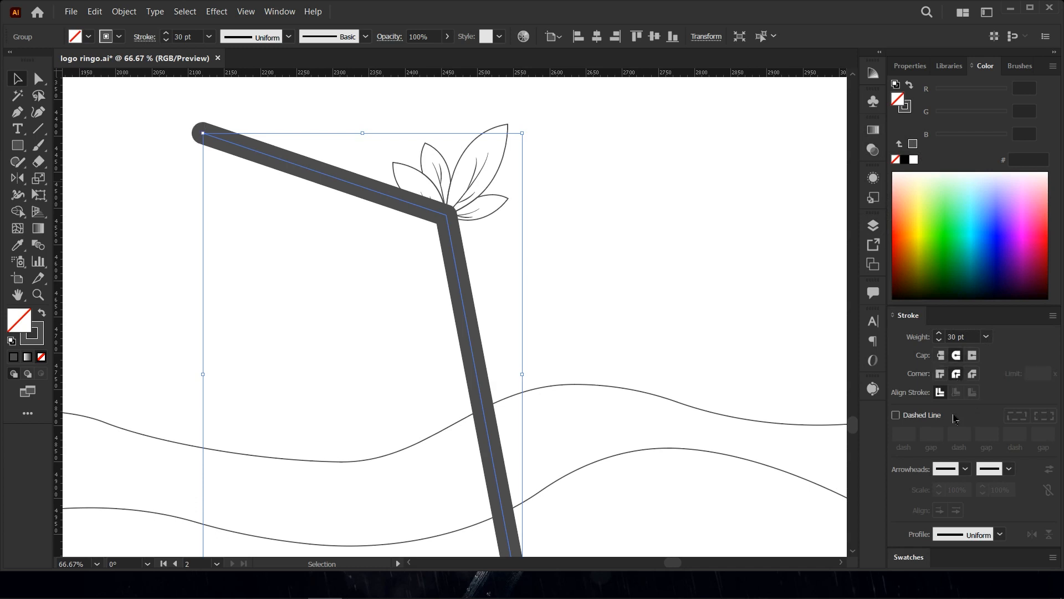
# Select the leaf artwork and the straw and rearrange their stacking order.
pyautogui.scroll(-2, 540, 229)
pyautogui.scroll(3, 499, 221)
pyautogui.click(574, 235)
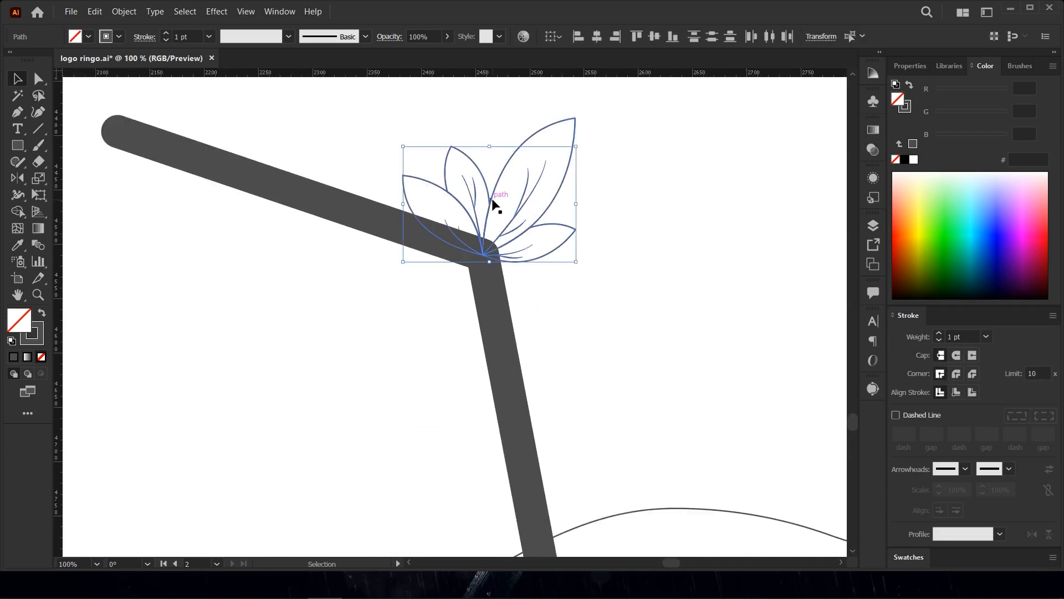
pyautogui.rightClick(510, 216)
pyautogui.click(691, 402)
pyautogui.click(532, 249)
pyautogui.rightClick(487, 276)
pyautogui.moveTo(613, 424)
pyautogui.click(693, 423)
pyautogui.scroll(-3, 456, 297)
pyautogui.rightClick(467, 311)
pyautogui.moveTo(607, 457)
pyautogui.click(662, 485)
pyautogui.rightClick(470, 331)
pyautogui.moveTo(604, 478)
pyautogui.click(668, 505)
pyautogui.click(555, 319)
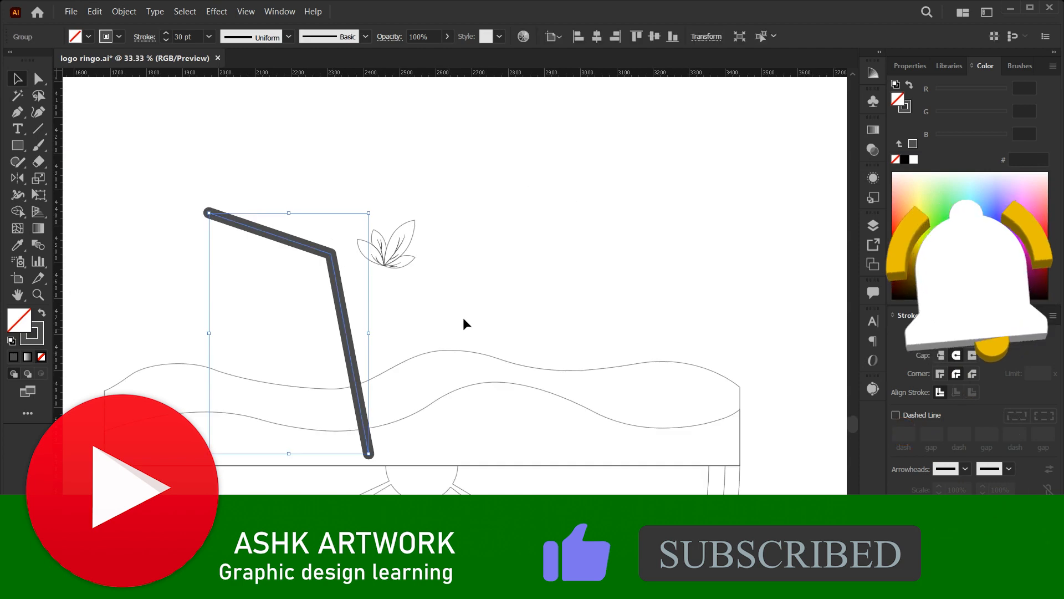
pyautogui.scroll(-1, 463, 317)
pyautogui.moveTo(379, 328); pyautogui.dragTo(422, 351)
pyautogui.hotkey('ctrl', 'z')
pyautogui.hotkey('ctrl', 'z')
# Move the straw clear of the leaves and change the stacking order of the selected leaf artwork.
pyautogui.scroll(6, 398, 262)
pyautogui.moveTo(572, 378); pyautogui.dragTo(411, 103)
pyautogui.scroll(-3, 337, 314)
pyautogui.click(256, 332)
pyautogui.moveTo(261, 293); pyautogui.dragTo(219, 315)
pyautogui.moveTo(461, 231); pyautogui.dragTo(343, 327)
pyautogui.rightClick(367, 320)
pyautogui.moveTo(438, 507)
pyautogui.click(571, 507)
pyautogui.click(498, 397)
# Reposition the straw so its bend meets the leaf base and its lower end reaches the slice's centre.
pyautogui.scroll(-2, 411, 369)
pyautogui.moveTo(369, 366); pyautogui.dragTo(388, 362)
pyautogui.scroll(5, 403, 341)
pyautogui.moveTo(307, 429); pyautogui.dragTo(292, 456)
pyautogui.click(620, 266)
# Fill the large leaf with the dark green 00a048 sampled from the colour palette.
pyautogui.scroll(-8, 581, 287)
pyautogui.scroll(1, 575, 286)
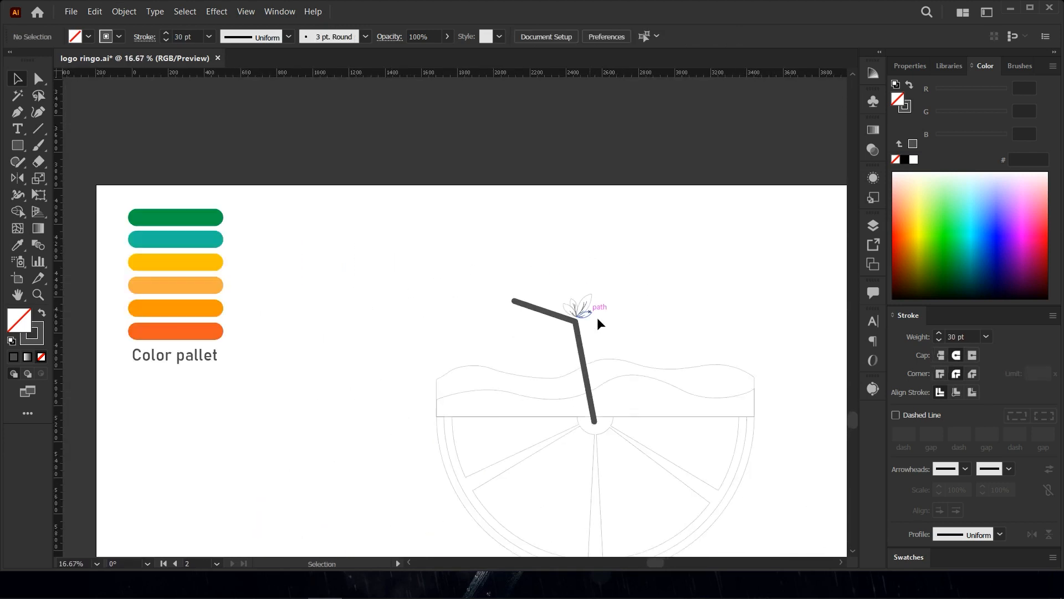
pyautogui.click(584, 309)
pyautogui.press('i')
pyautogui.click(208, 216)
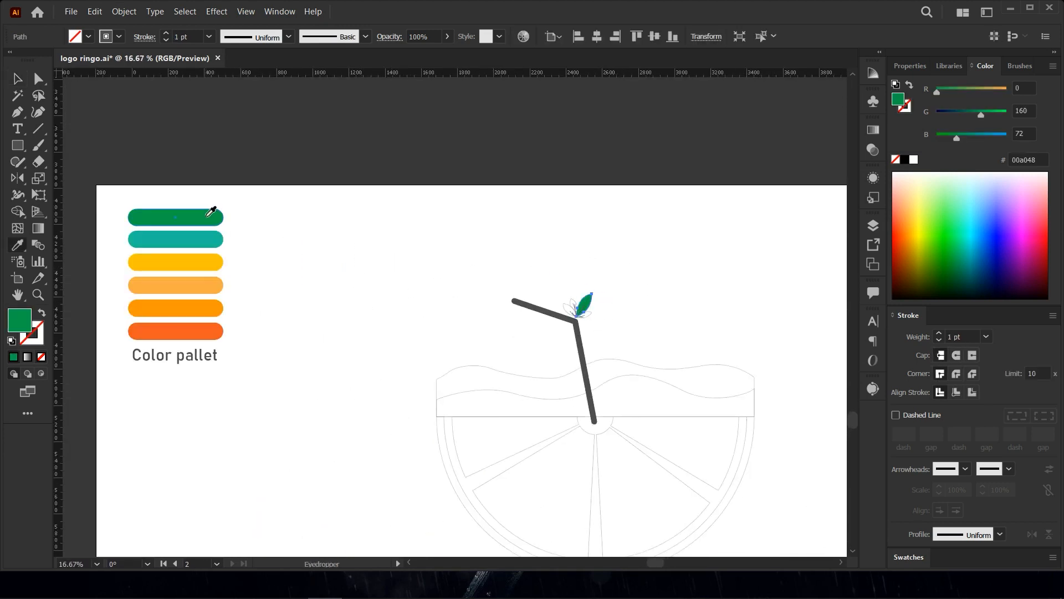
pyautogui.press('v')
pyautogui.click(397, 259)
# Fill the upper small leaf with the palette's dark green and brighten it to a lighter green.
pyautogui.scroll(3, 584, 303)
pyautogui.click(558, 306)
pyautogui.scroll(-4, 559, 307)
pyautogui.press('i')
pyautogui.click(123, 213)
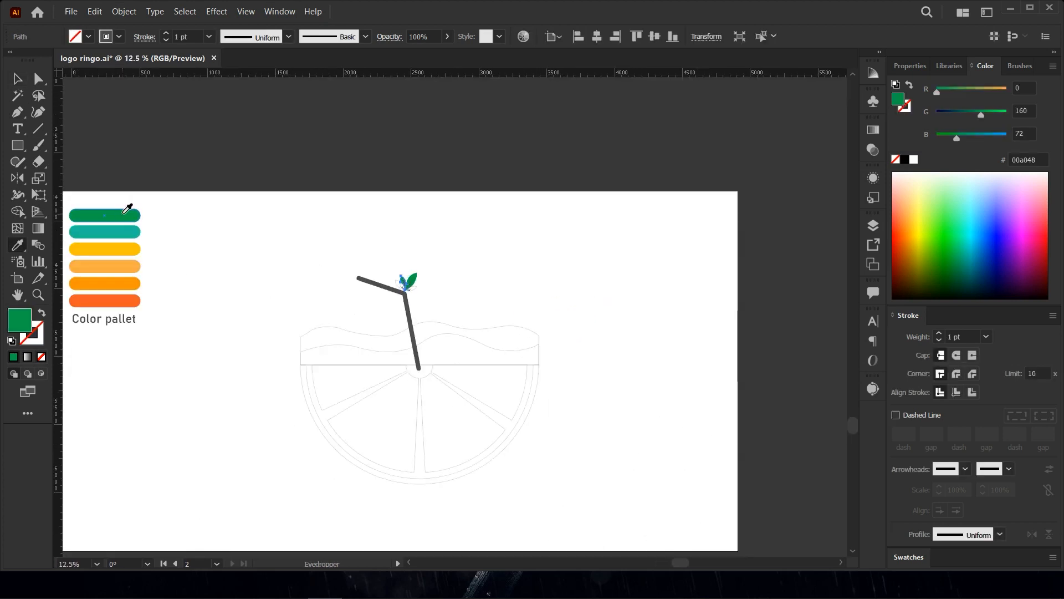
pyautogui.click(18, 78)
pyautogui.doubleClick(22, 315)
pyautogui.click(264, 385)
pyautogui.moveTo(239, 353); pyautogui.dragTo(239, 313)
pyautogui.click(363, 289)
# Fill the leftmost leaf with the dark green sampled from the colour palette.
pyautogui.scroll(4, 402, 268)
pyautogui.click(435, 280)
pyautogui.click(382, 317)
pyautogui.scroll(-4, 314, 284)
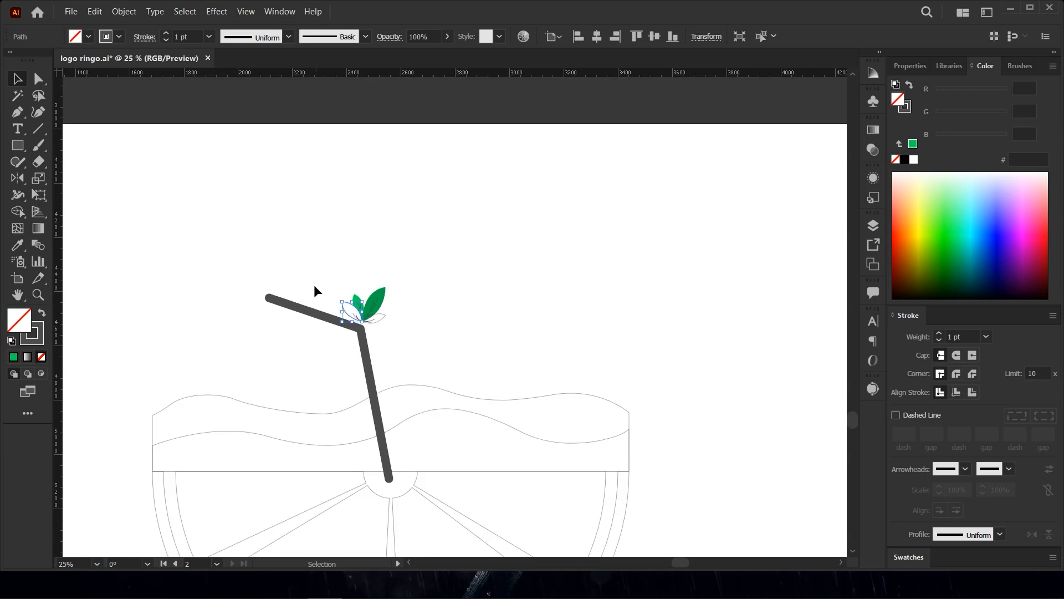
pyautogui.press('i')
pyautogui.click(115, 221)
pyautogui.click(18, 80)
# Fill the lower-right leaf with the lighter green sampled from the upper small leaf.
pyautogui.scroll(5, 401, 292)
pyautogui.click(442, 314)
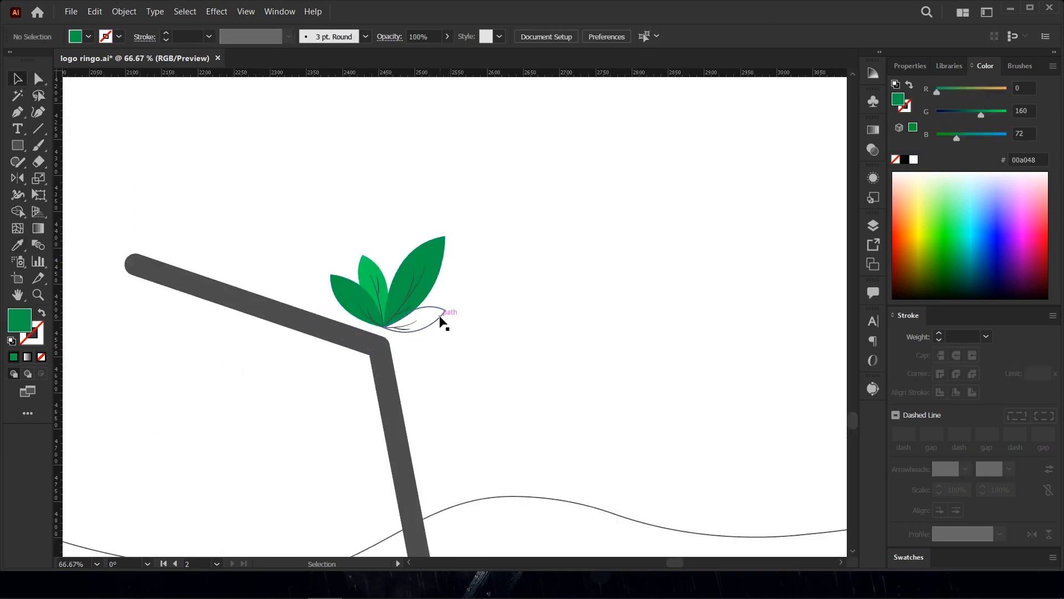
pyautogui.click(442, 316)
pyautogui.scroll(-2, 446, 318)
pyautogui.press('i')
pyautogui.click(409, 294)
pyautogui.click(19, 80)
pyautogui.click(453, 319)
# Set the stroke colour of the central and side veins in all four leaves to white.
pyautogui.scroll(5, 444, 316)
pyautogui.click(385, 251)
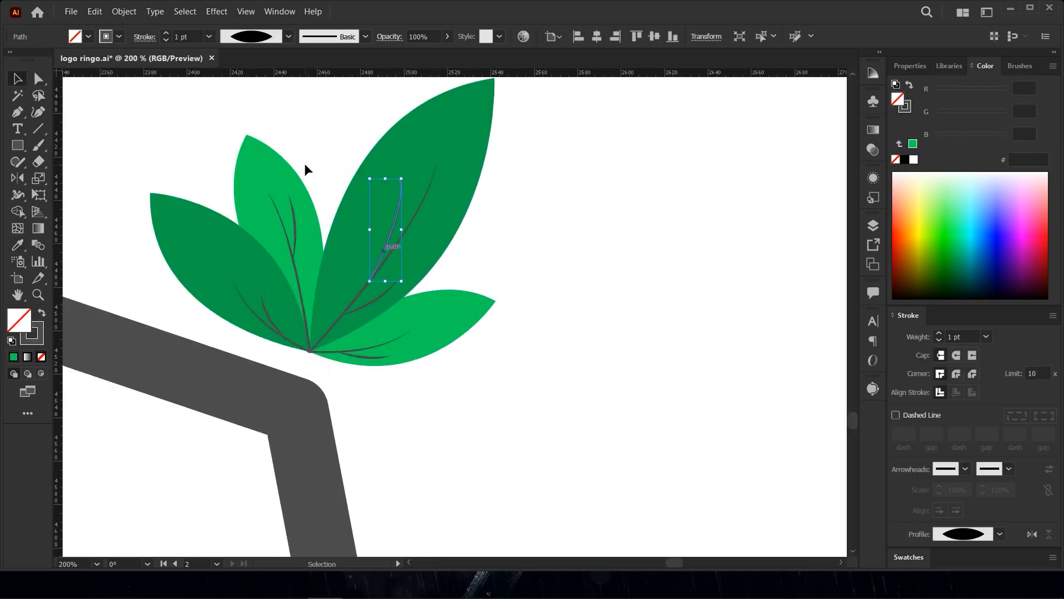
pyautogui.keyDown('shift'); pyautogui.click(415, 212); pyautogui.keyUp('shift')
pyautogui.keyDown('shift'); pyautogui.click(382, 343); pyautogui.keyUp('shift')
pyautogui.click(111, 34)
pyautogui.click(29, 63)
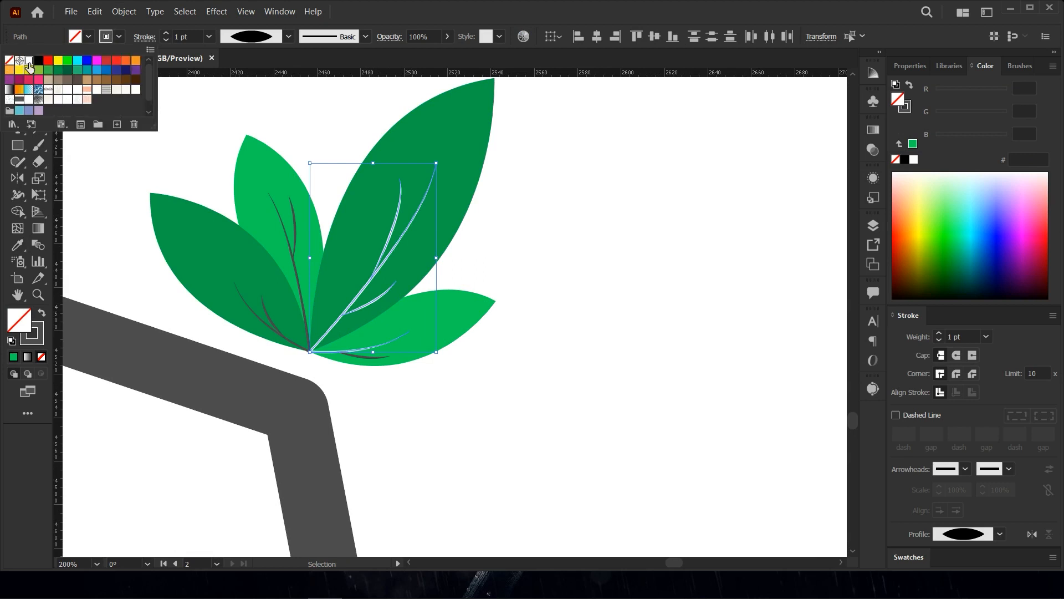
pyautogui.click(613, 285)
pyautogui.click(120, 37)
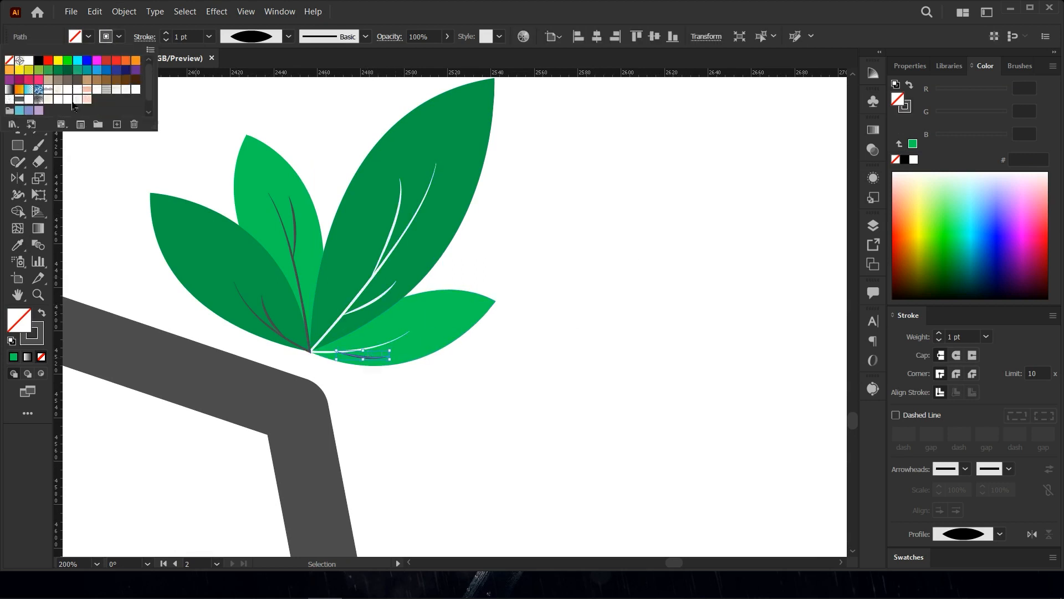
pyautogui.click(591, 233)
pyautogui.click(281, 223)
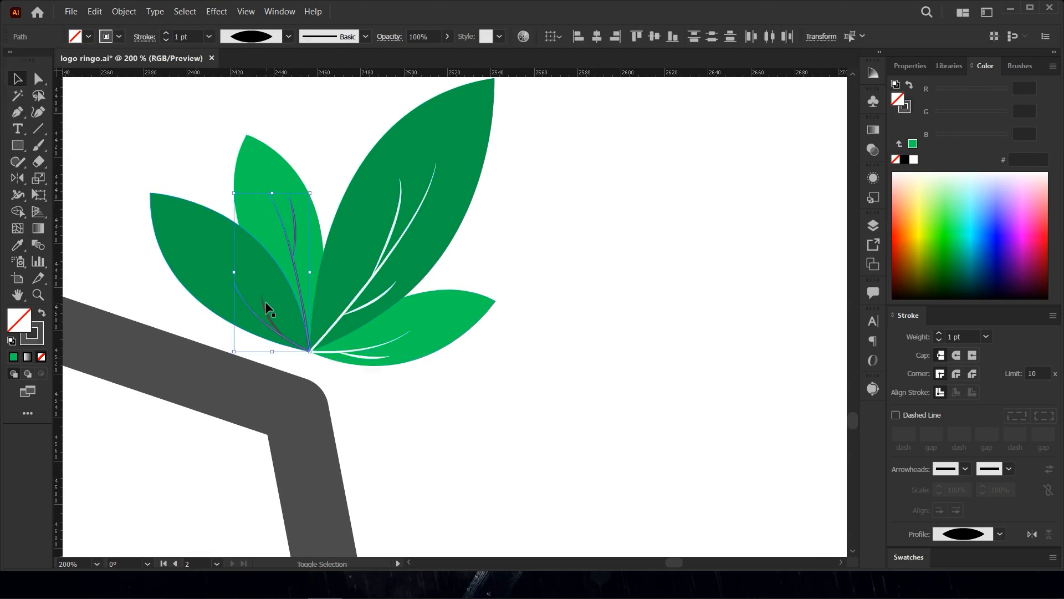
pyautogui.click(113, 40)
# Rotate the grouped leaves slightly clockwise and place their base on the straw's bend.
pyautogui.scroll(-3, 552, 244)
pyautogui.moveTo(488, 340)
pyautogui.mouseDown()
pyautogui.moveTo(489, 321)
pyautogui.moveTo(423, 340)
pyautogui.mouseUp()
pyautogui.scroll(-2, 488, 322)
pyautogui.click(515, 311)
pyautogui.scroll(2, 514, 310)
pyautogui.moveTo(551, 159); pyautogui.dragTo(419, 288)
pyautogui.scroll(-1, 462, 268)
pyautogui.moveTo(483, 296); pyautogui.dragTo(466, 328)
pyautogui.scroll(1, 466, 328)
pyautogui.scroll(-1, 466, 328)
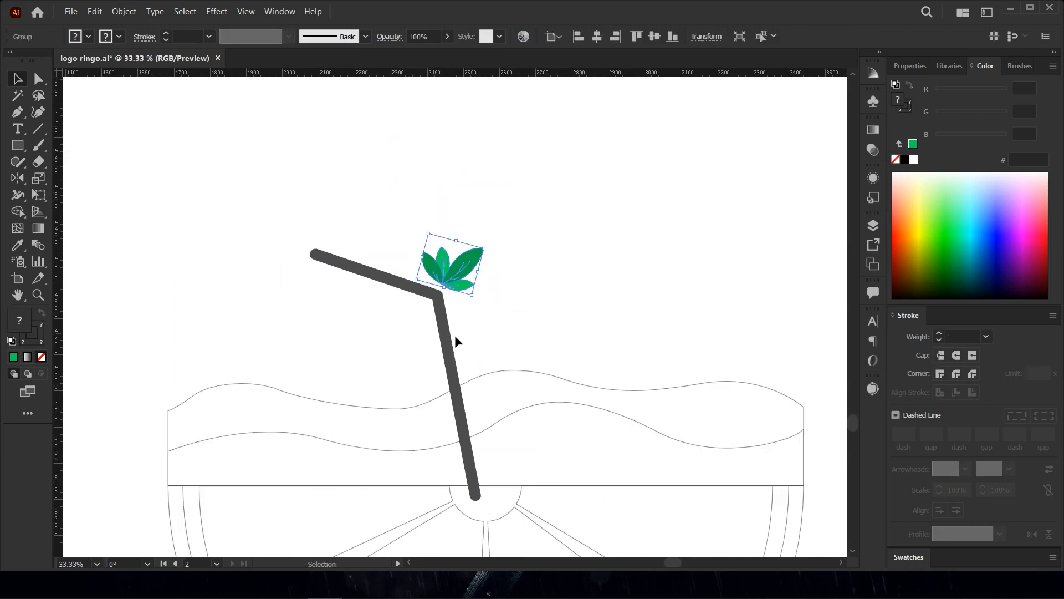
pyautogui.moveTo(462, 278); pyautogui.dragTo(464, 282)
# Move the straw and leaves away from the citrus slice.
pyautogui.moveTo(577, 195); pyautogui.dragTo(720, 337)
pyautogui.scroll(-3, 427, 336)
pyautogui.click(488, 321)
pyautogui.scroll(-1, 488, 321)
# Draw a horizontal line below the colour palette and give it the palette's orange f15a24 as stroke.
pyautogui.scroll(2, 283, 383)
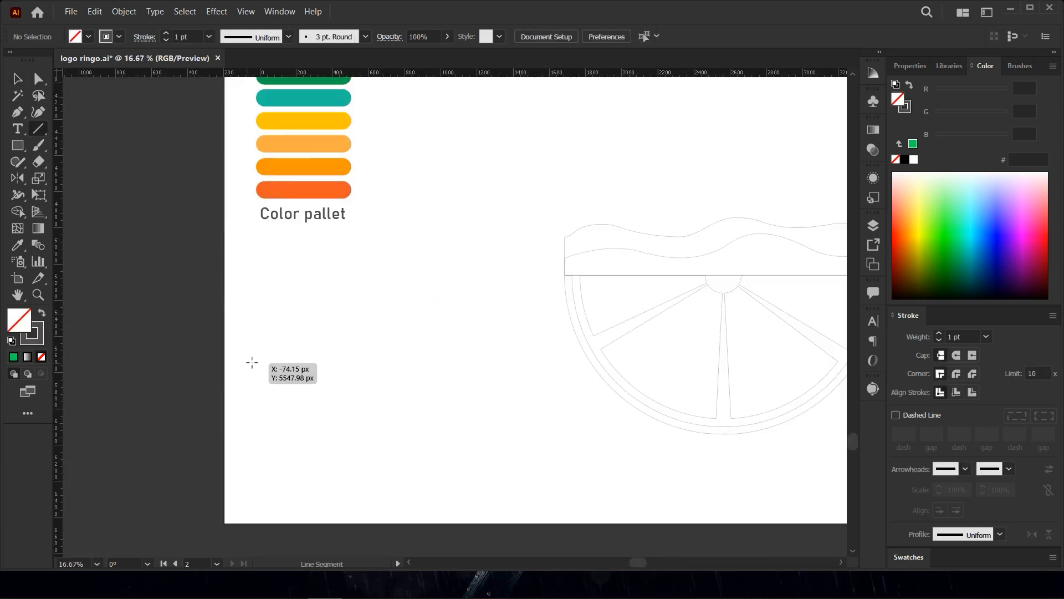
pyautogui.moveTo(531, 363); pyautogui.dragTo(531, 363)
pyautogui.click(335, 193)
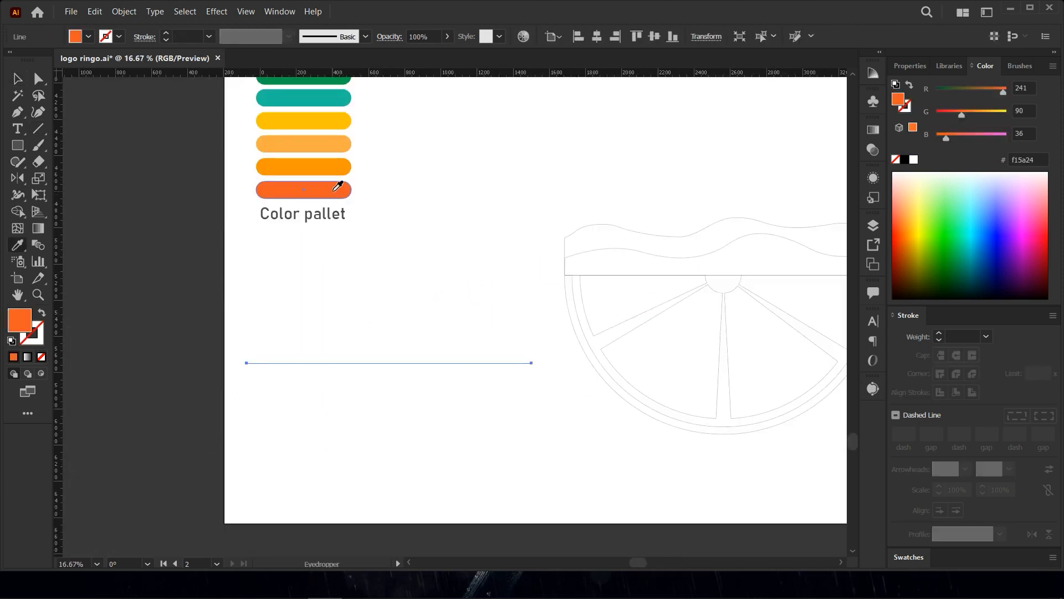
pyautogui.hotkey('shift', 'x')
pyautogui.click(420, 373)
# Apply a smooth Zig Zag effect to the orange horizontal line with an absolute size of 32 px.
pyautogui.click(399, 363)
pyautogui.click(216, 11)
pyautogui.moveTo(247, 137)
pyautogui.click(393, 215)
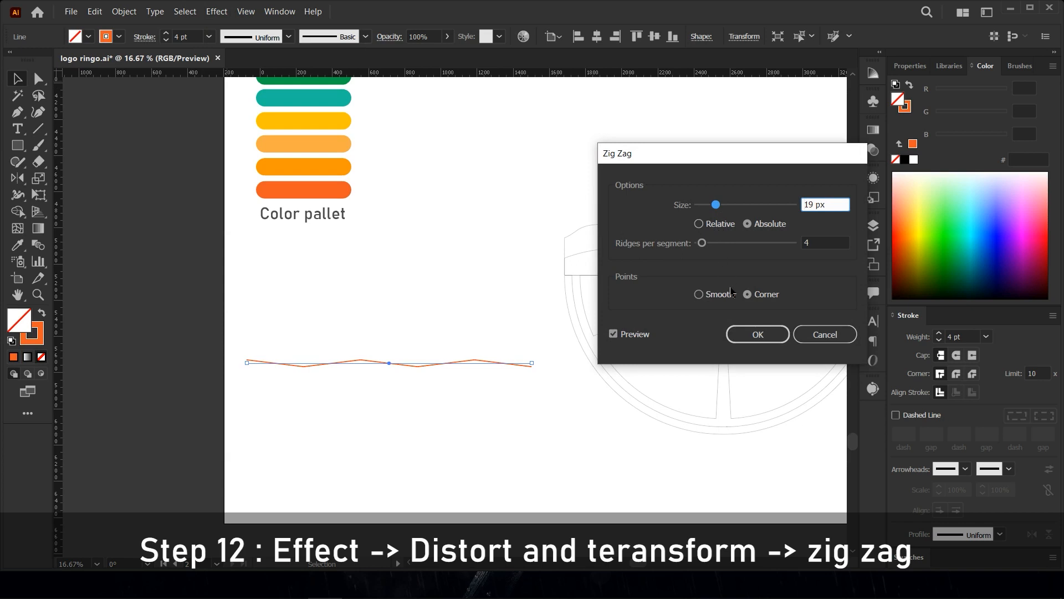
pyautogui.moveTo(702, 243); pyautogui.dragTo(706, 244)
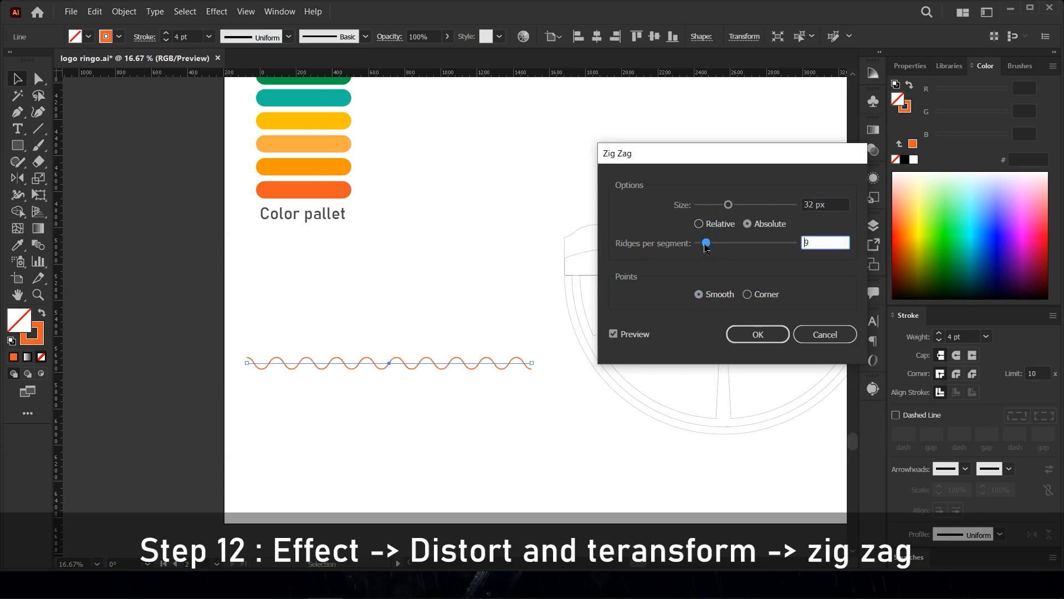
pyautogui.press('Return')
# Copy the wavy line straight up or down to form a parallel pair and blend the two lines.
pyautogui.moveTo(517, 370)
pyautogui.mouseDown()
pyautogui.moveTo(447, 304)
pyautogui.moveTo(447, 481)
pyautogui.mouseUp()
pyautogui.moveTo(425, 273); pyautogui.dragTo(409, 496)
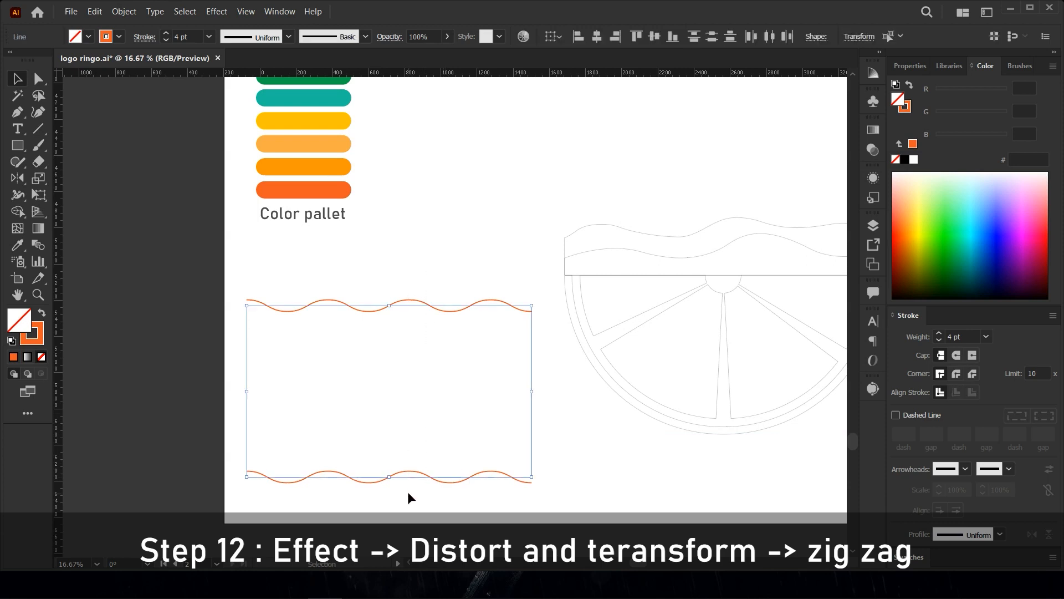
pyautogui.click(124, 12)
pyautogui.moveTo(277, 352)
pyautogui.click(312, 352)
# Set the wavy line blend's spacing to Specified Steps with slightly more intermediate lines.
pyautogui.click(124, 11)
pyautogui.moveTo(190, 351)
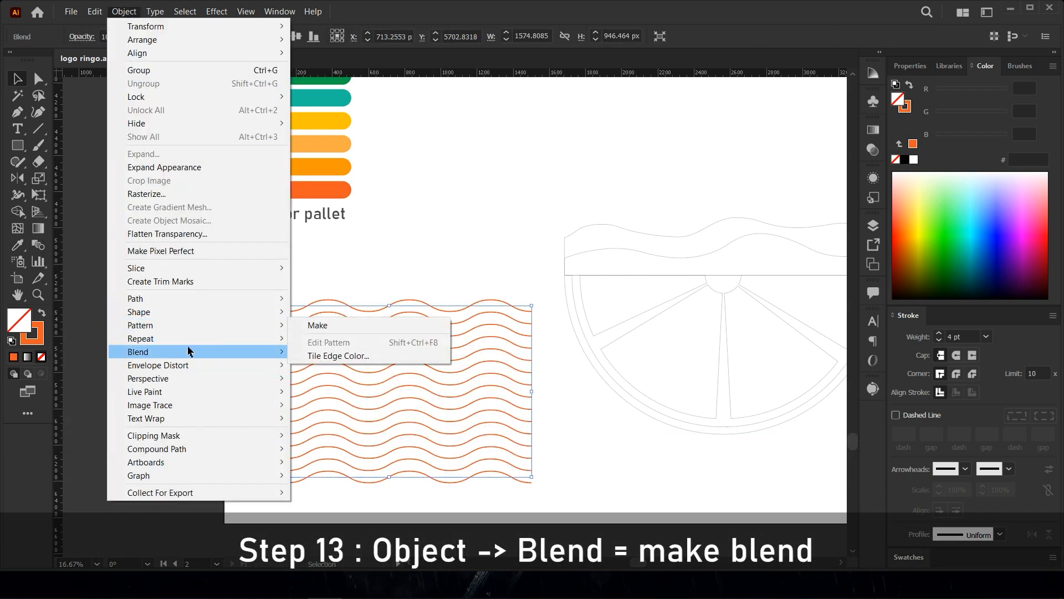
pyautogui.click(311, 380)
pyautogui.moveTo(350, 244); pyautogui.dragTo(618, 163)
pyautogui.click(605, 190)
pyautogui.click(604, 216)
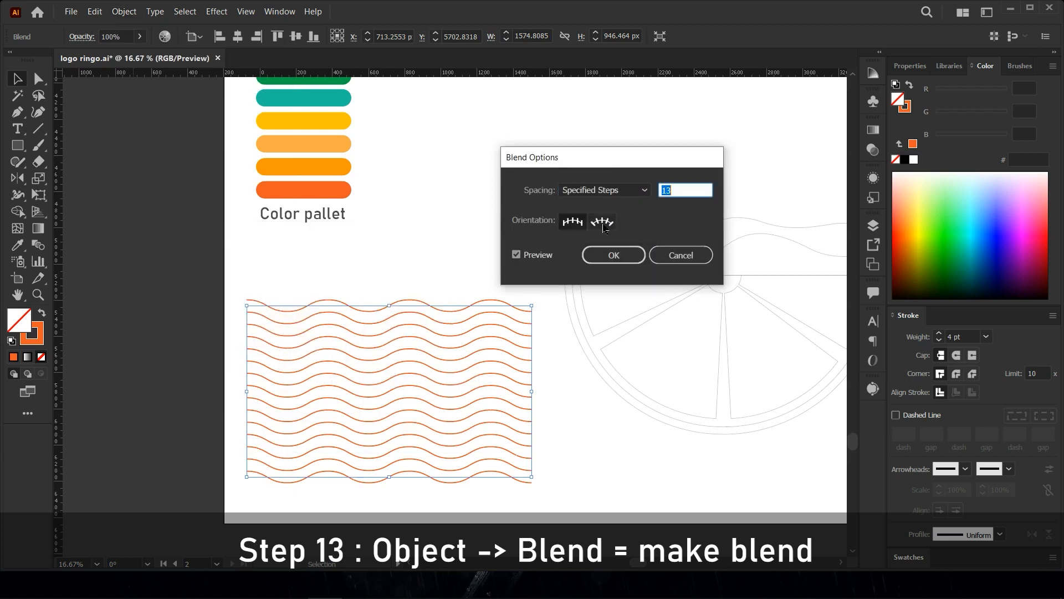
pyautogui.click(614, 255)
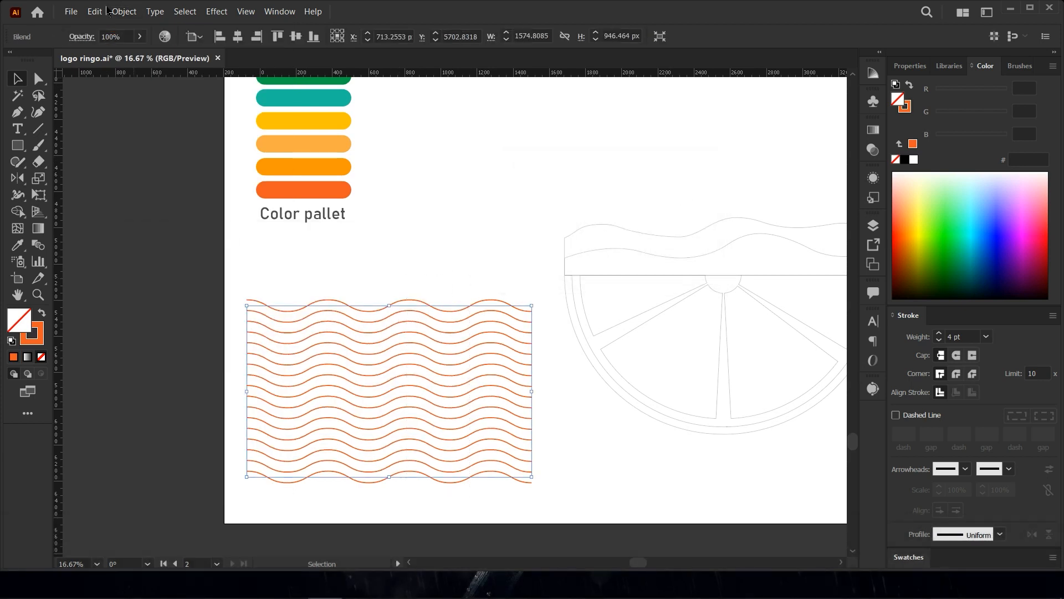
# Make a Grid-tiled pattern from the blended wavy lines with 5 x 5 copies and without sizing the tile to the art.
pyautogui.click(124, 11)
pyautogui.moveTo(166, 325)
pyautogui.click(302, 325)
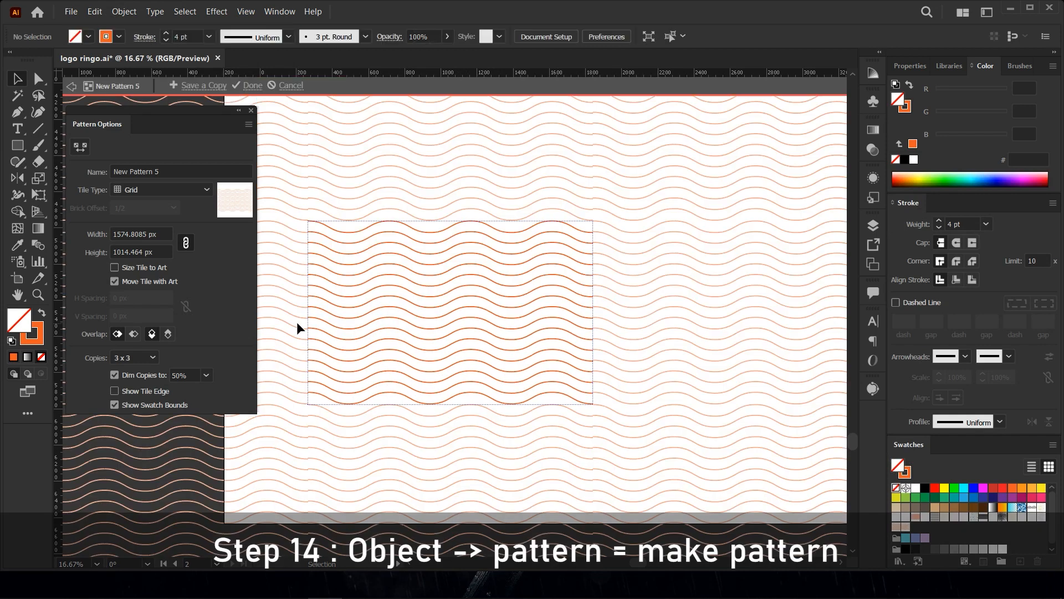
pyautogui.scroll(1, 297, 211)
pyautogui.click(177, 189)
pyautogui.click(161, 220)
pyautogui.click(179, 189)
pyautogui.click(178, 204)
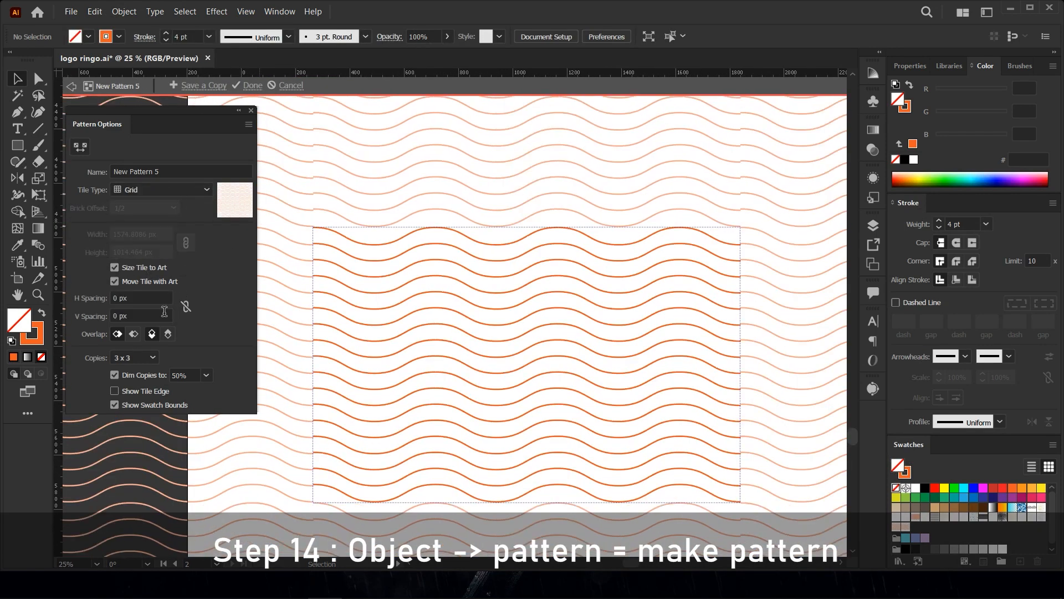
pyautogui.click(114, 268)
pyautogui.click(135, 357)
pyautogui.click(130, 396)
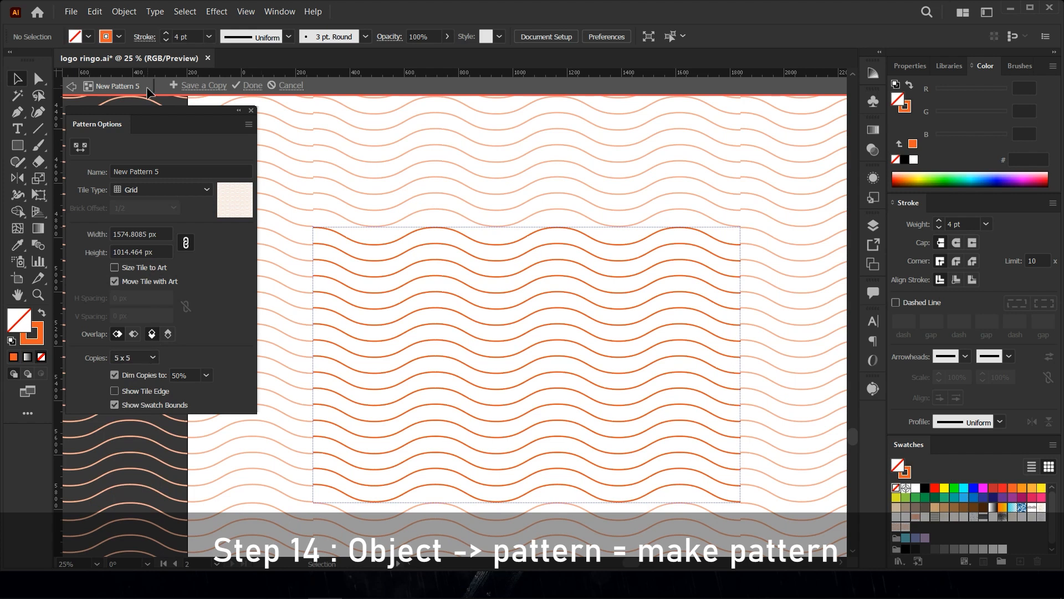
pyautogui.click(252, 86)
# Move the blended wavy lines off the artboard, beside its left edge.
pyautogui.scroll(-2, 345, 297)
pyautogui.moveTo(358, 298)
pyautogui.mouseDown()
pyautogui.moveTo(222, 334)
pyautogui.moveTo(166, 334)
pyautogui.mouseUp()
# Use the Shape Builder on the citrus outlines to form the pith around the segments as its own shape.
pyautogui.scroll(2, 583, 280)
pyautogui.moveTo(439, 334); pyautogui.dragTo(227, 417)
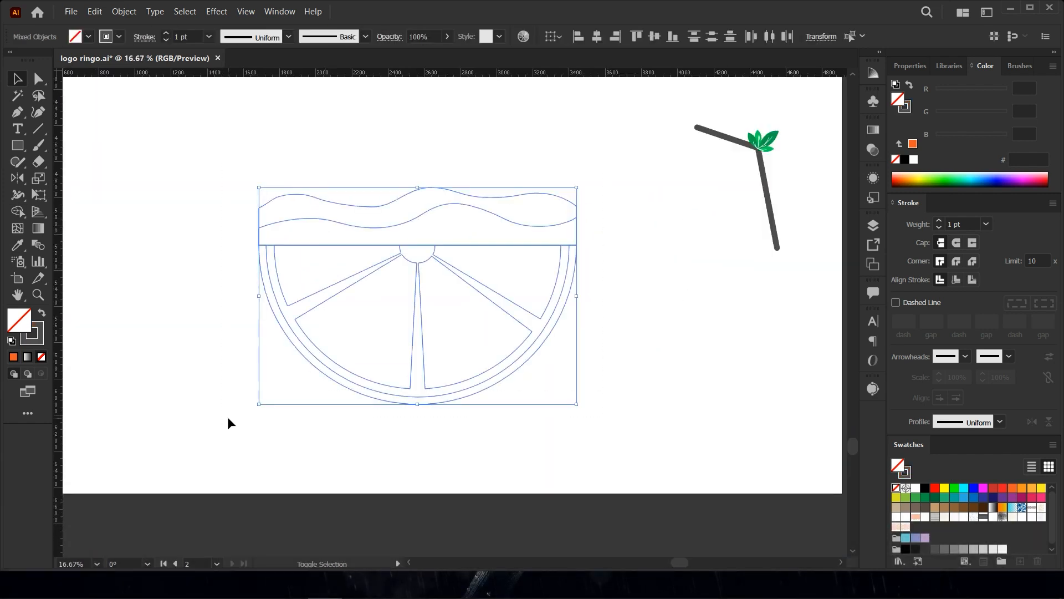
pyautogui.hotkey('shift', 'm')
pyautogui.click(293, 312)
pyautogui.click(23, 84)
pyautogui.click(287, 128)
pyautogui.scroll(-1, 603, 268)
# Give the citrus pith an orange stroke and fill it with the orange wave pattern.
pyautogui.click(546, 305)
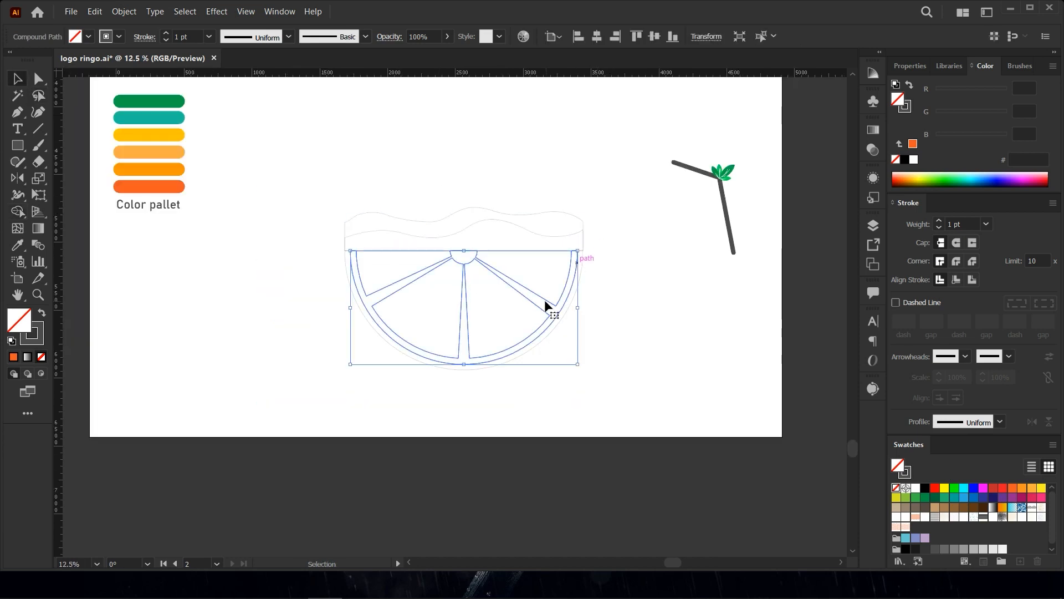
pyautogui.click(88, 36)
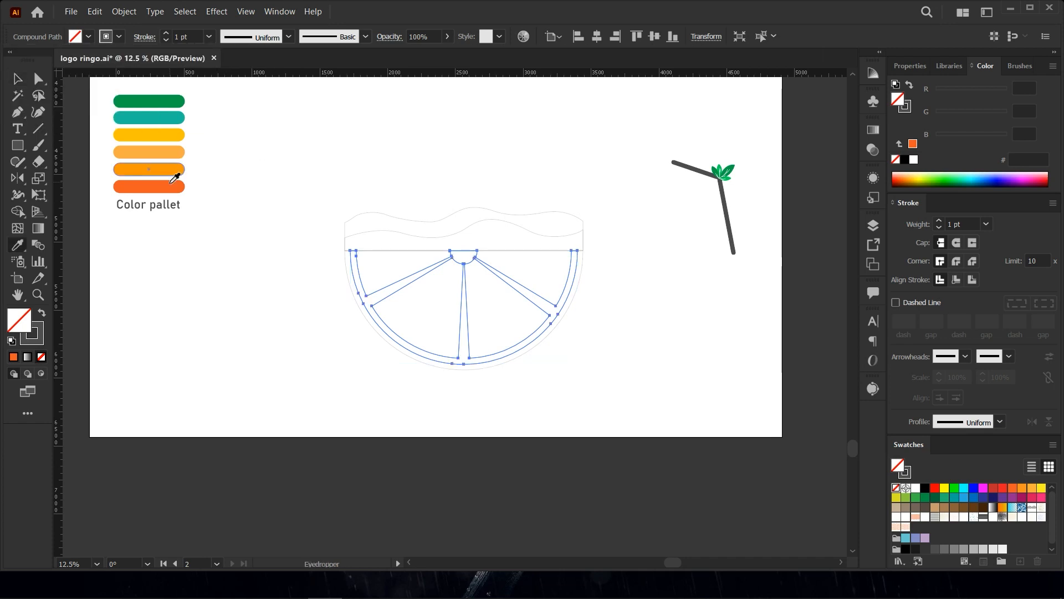
pyautogui.click(174, 178)
pyautogui.hotkey('shift', 'x')
pyautogui.click(88, 37)
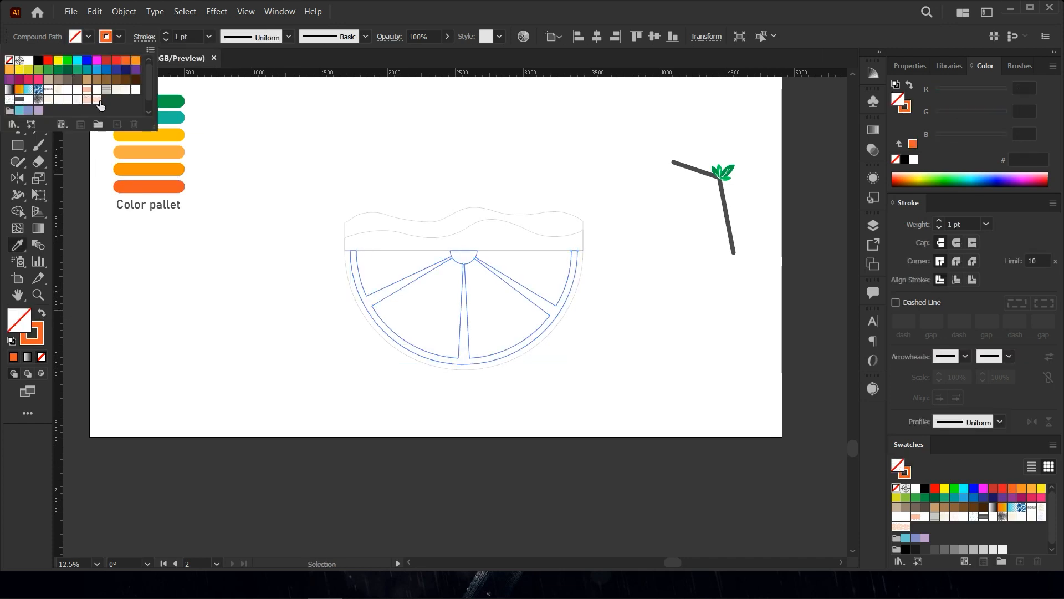
pyautogui.click(378, 10)
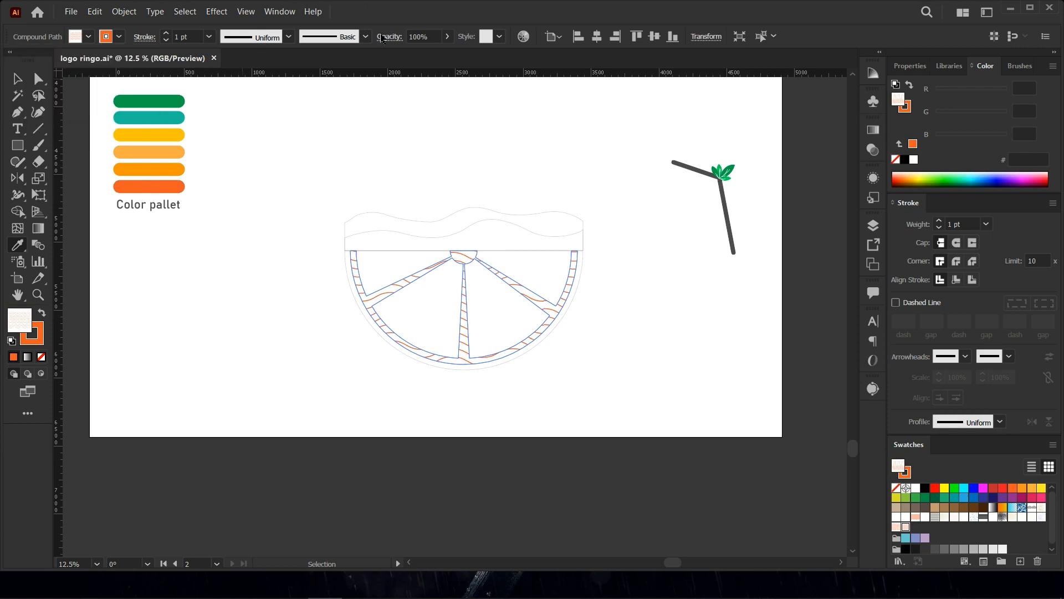
# Fill the outer rind with the palette's f15a24 orange.
pyautogui.click(351, 285)
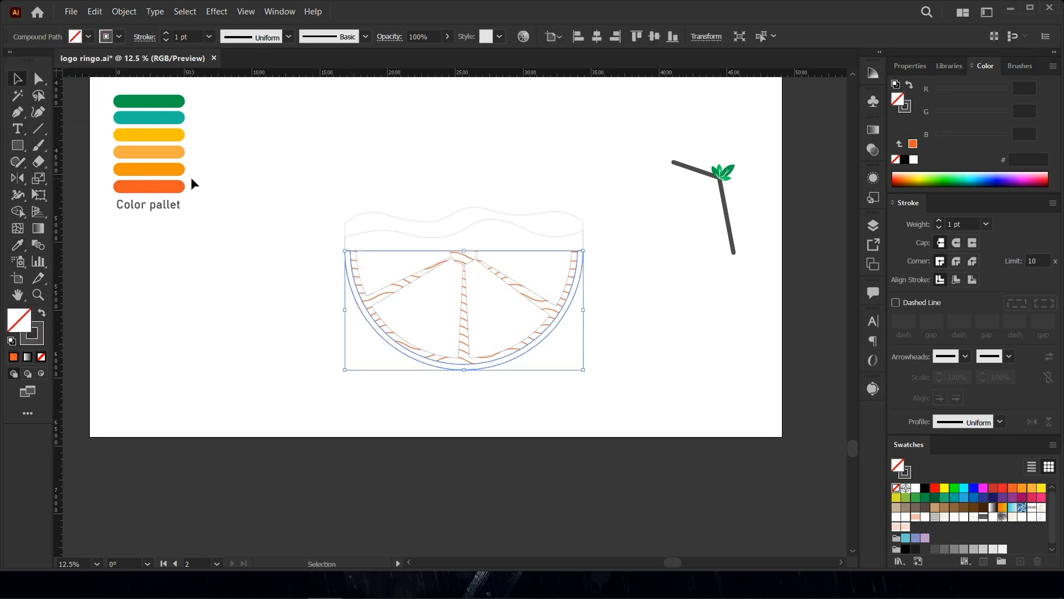
pyautogui.press('i')
pyautogui.click(174, 187)
pyautogui.press('v')
pyautogui.click(331, 154)
pyautogui.scroll(1, 424, 318)
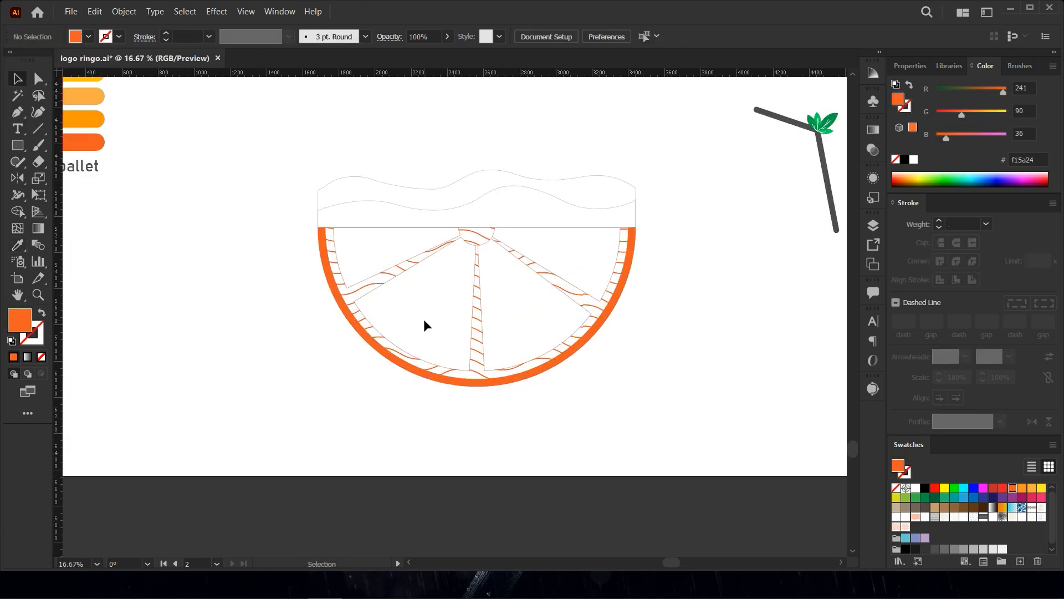
# Recolour the outer rind with the palette's orange directly above f15a24.
pyautogui.click(348, 320)
pyautogui.scroll(-1, 269, 307)
pyautogui.press('i')
pyautogui.click(123, 148)
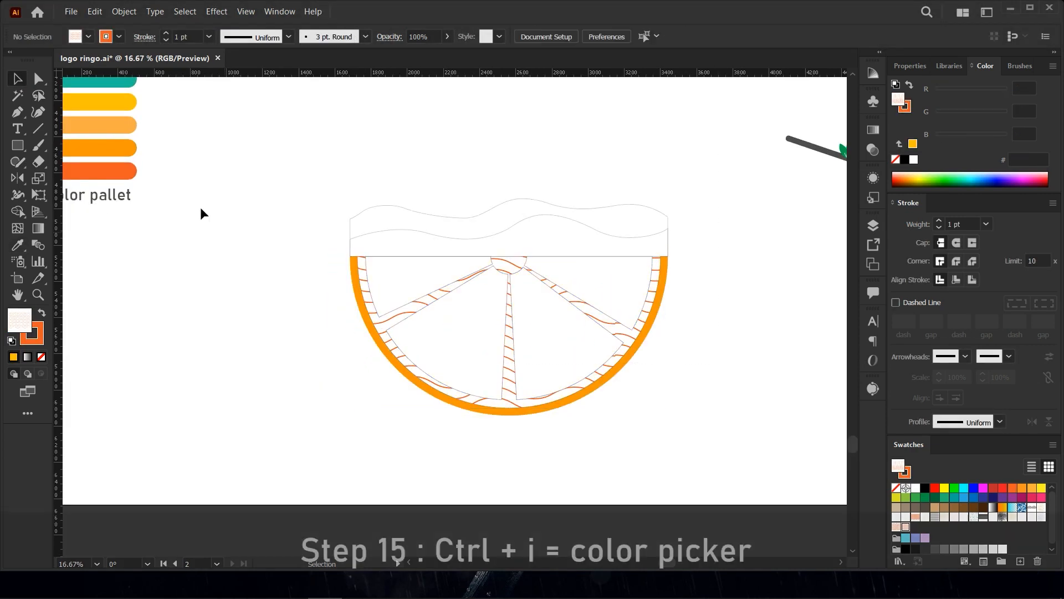
# Use the Shape Builder to turn the four citrus segments into separate shapes.
pyautogui.scroll(-1, 288, 381)
pyautogui.moveTo(288, 381); pyautogui.dragTo(286, 384)
pyautogui.hotkey('shift', 'm')
pyautogui.click(381, 267)
pyautogui.click(415, 316)
pyautogui.click(482, 326)
pyautogui.click(513, 275)
pyautogui.click(24, 83)
pyautogui.click(266, 213)
# Fill all four citrus segments with the palette's yellow ffc200.
pyautogui.click(398, 271)
pyautogui.keyDown('shift'); pyautogui.click(416, 312); pyautogui.keyUp('shift')
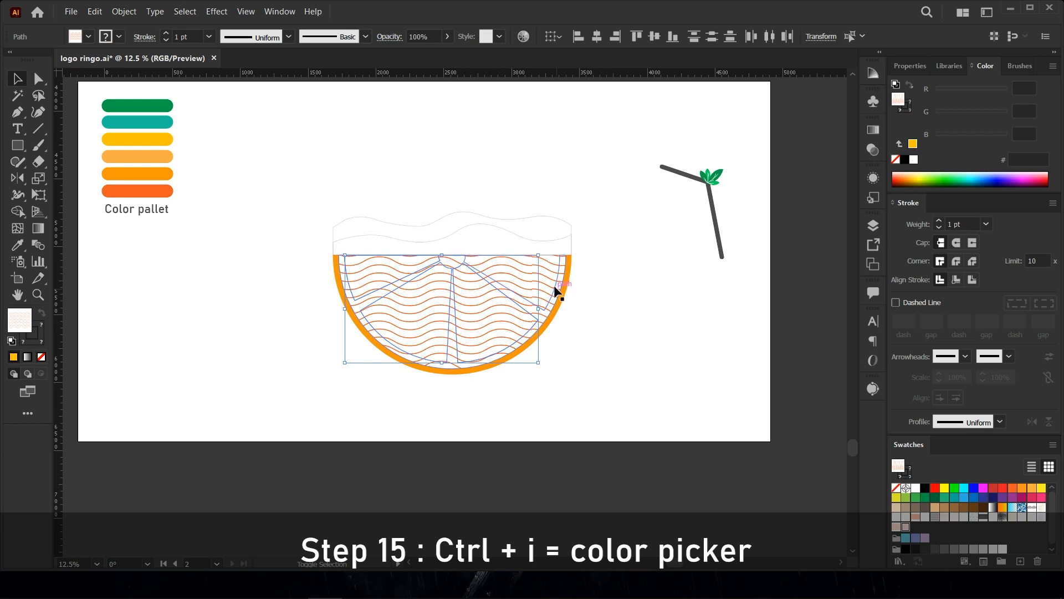
pyautogui.click(162, 138)
pyautogui.press('v')
pyautogui.click(615, 268)
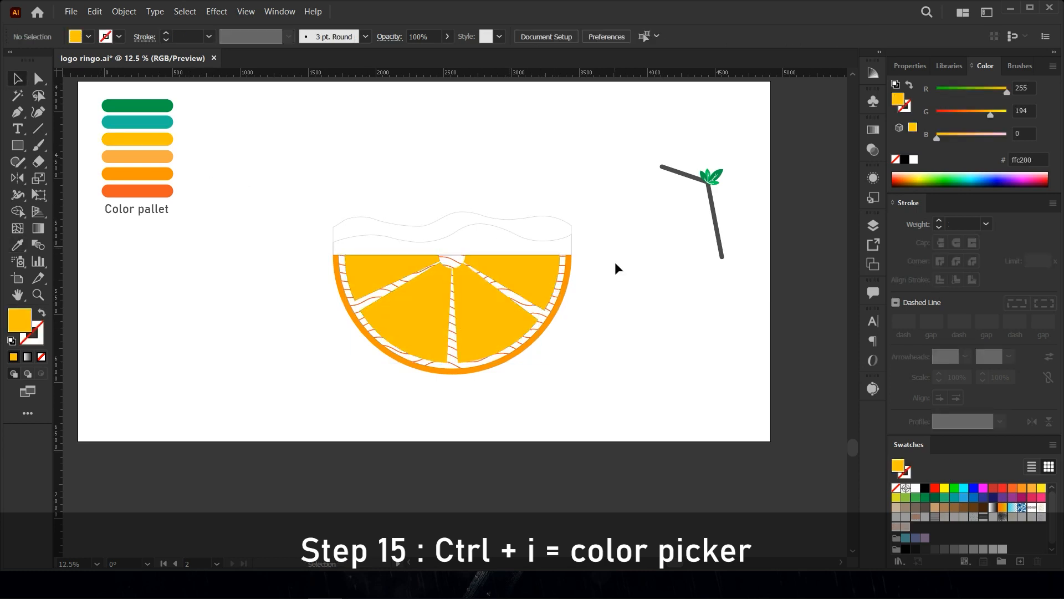
# Fill the lower liquid wave with the palette's yellow ffc200.
pyautogui.click(472, 227)
pyautogui.press('i')
pyautogui.click(161, 138)
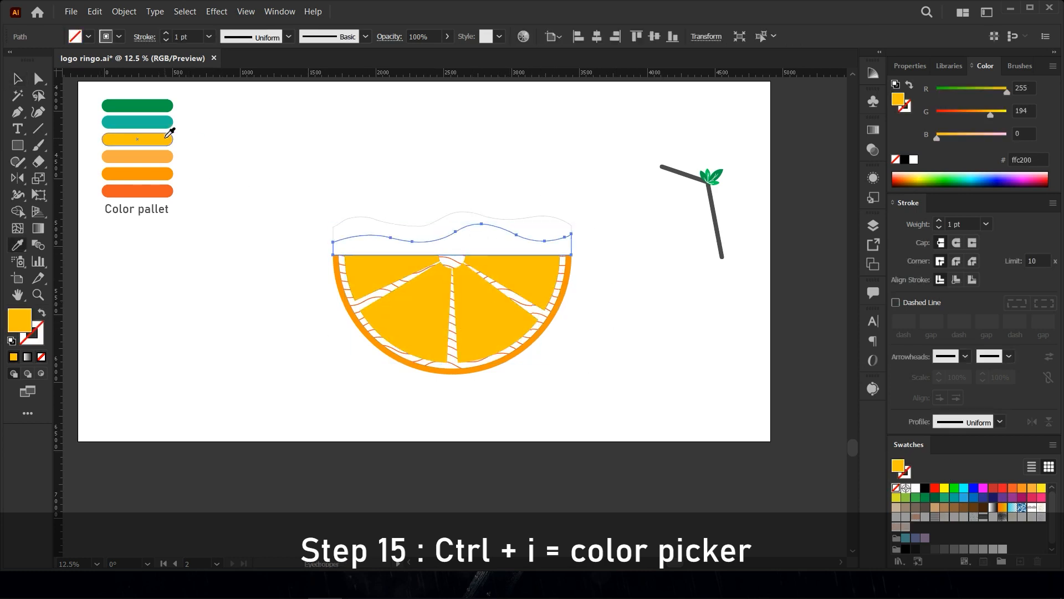
pyautogui.press('v')
# Fill the taller liquid wave with the palette's light orange f9ac46 and send it to the back.
pyautogui.click(445, 230)
pyautogui.scroll(4, 442, 251)
pyautogui.scroll(-1, 404, 282)
pyautogui.click(326, 269)
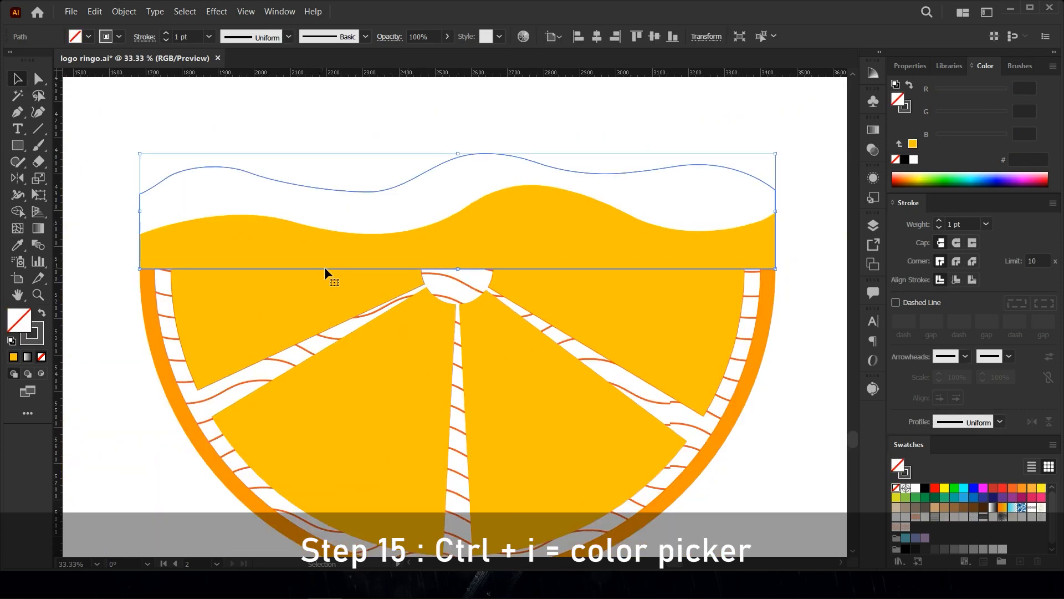
pyautogui.scroll(-3, 327, 269)
pyautogui.press('i')
pyautogui.click(88, 167)
pyautogui.click(20, 79)
pyautogui.rightClick(373, 237)
pyautogui.moveTo(442, 455)
pyautogui.click(550, 495)
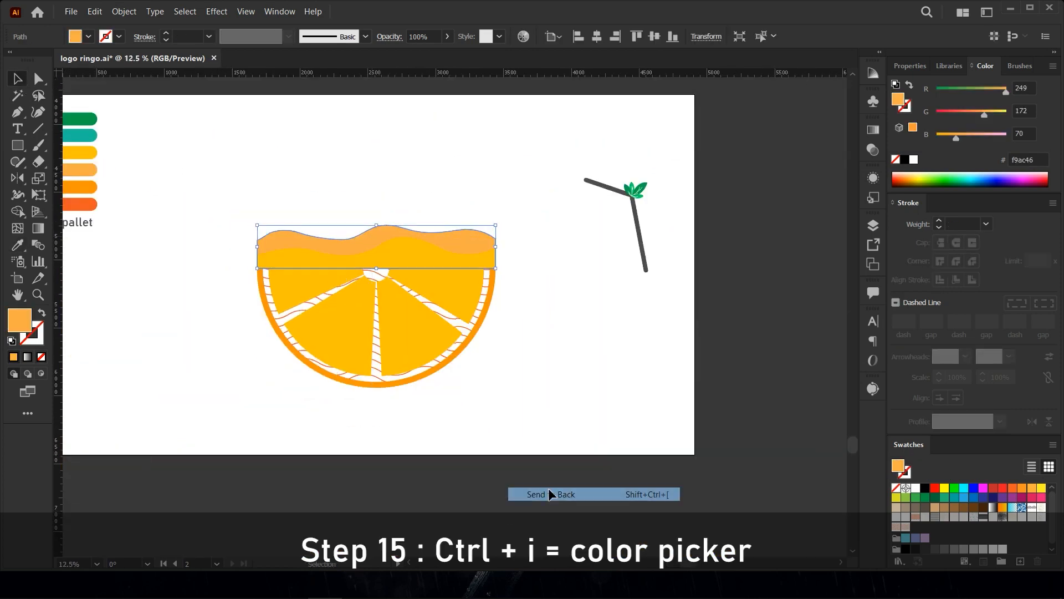
# Set the straw's stroke colour to red-orange.
pyautogui.scroll(-1, 563, 309)
pyautogui.click(340, 165)
pyautogui.scroll(1, 418, 252)
pyautogui.scroll(1, 419, 251)
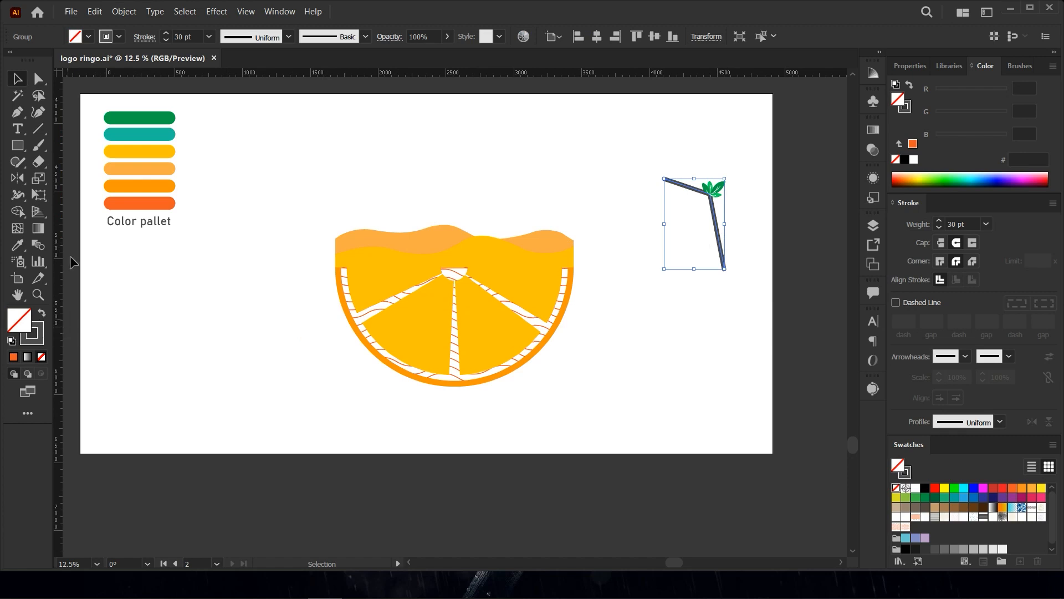
pyautogui.click(118, 37)
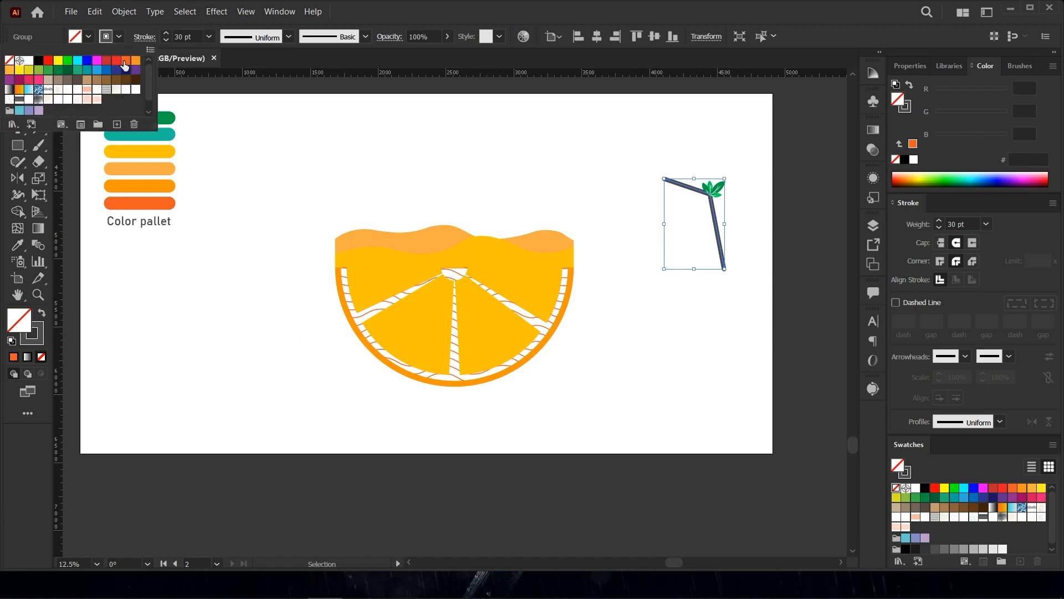
pyautogui.click(372, 2)
# Place the straw and leaves over the middle of the liquid and enlarge them slightly.
pyautogui.moveTo(754, 157); pyautogui.dragTo(699, 241)
pyautogui.moveTo(718, 228); pyautogui.dragTo(443, 228)
pyautogui.moveTo(456, 276); pyautogui.dragTo(467, 292)
# Ungroup the straw from the leaves and send the straw to the back, behind the liquid.
pyautogui.click(450, 214)
pyautogui.rightClick(451, 211)
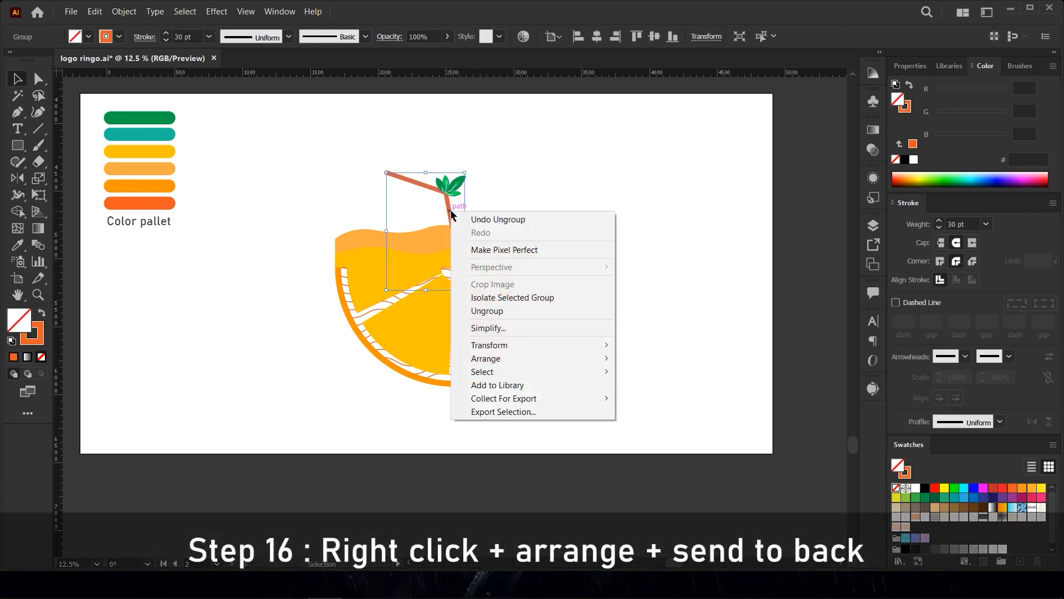
pyautogui.moveTo(526, 358)
pyautogui.click(669, 397)
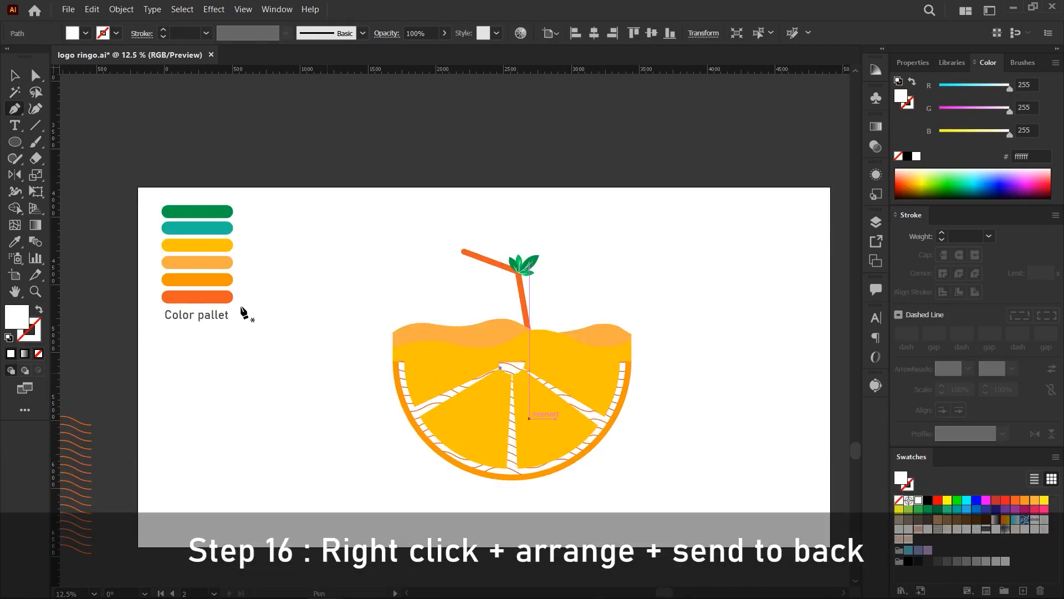
# Draw three straight Pen lines from the slice's centre to the outer corners of the lower-left, lower-right and upper-left segments.
pyautogui.scroll(3, 477, 423)
pyautogui.click(537, 275)
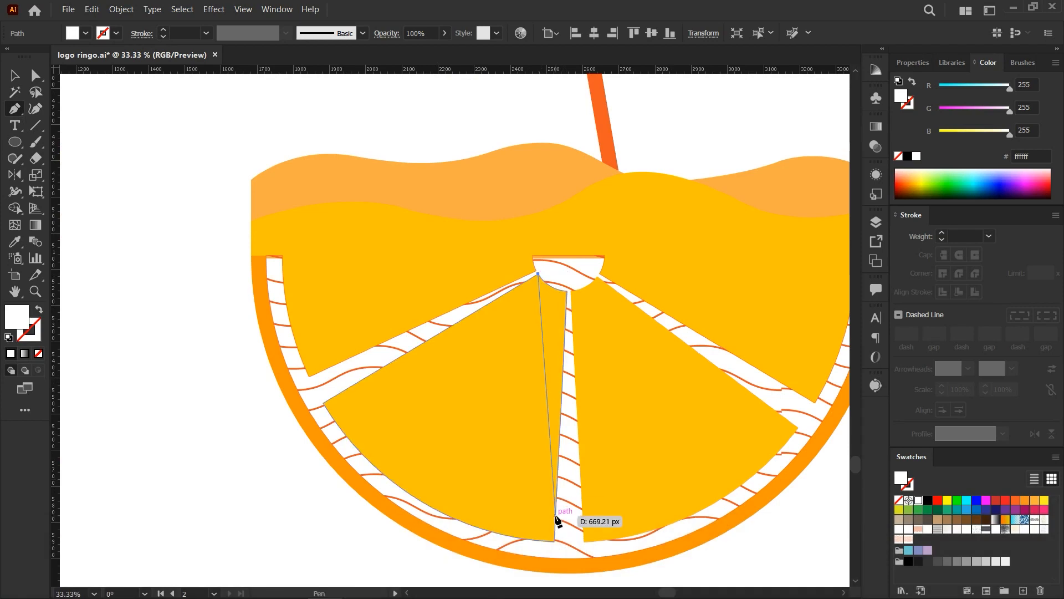
pyautogui.click(554, 541)
pyautogui.click(574, 291)
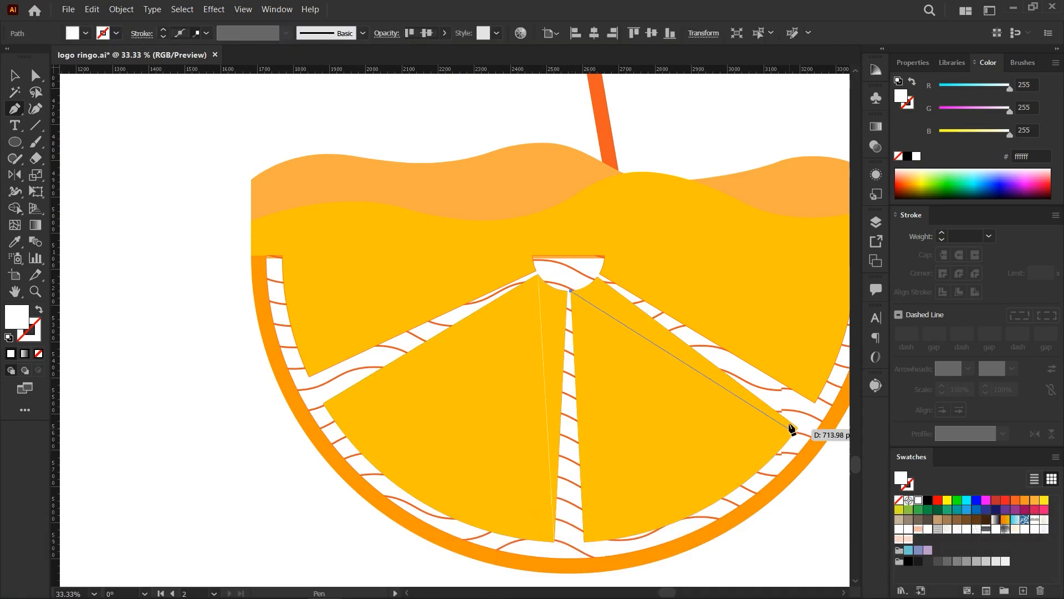
pyautogui.click(798, 428)
pyautogui.click(533, 258)
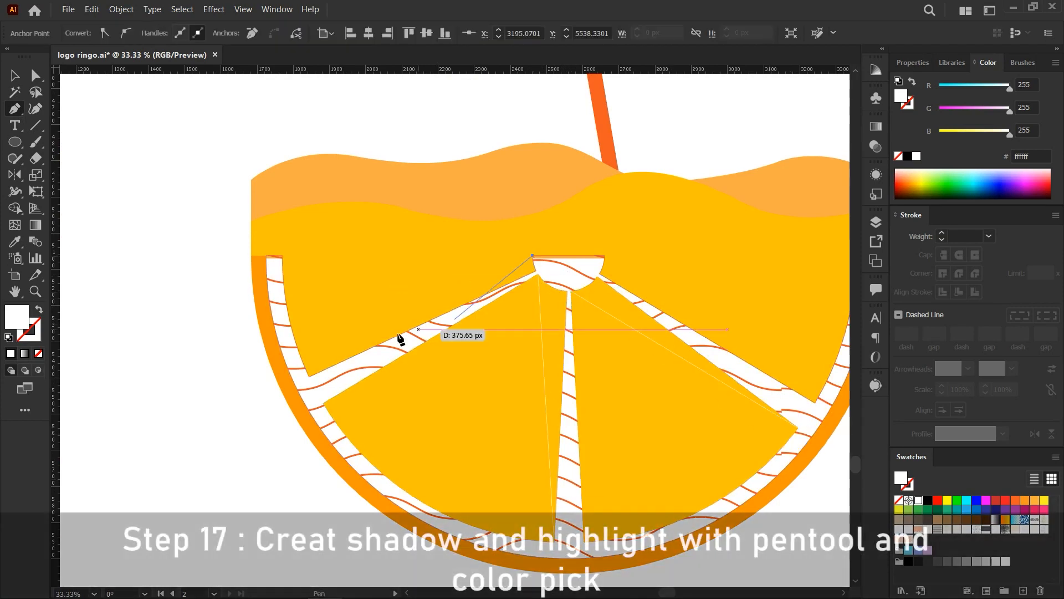
pyautogui.click(309, 376)
pyautogui.hotkey('ctrl', '-')
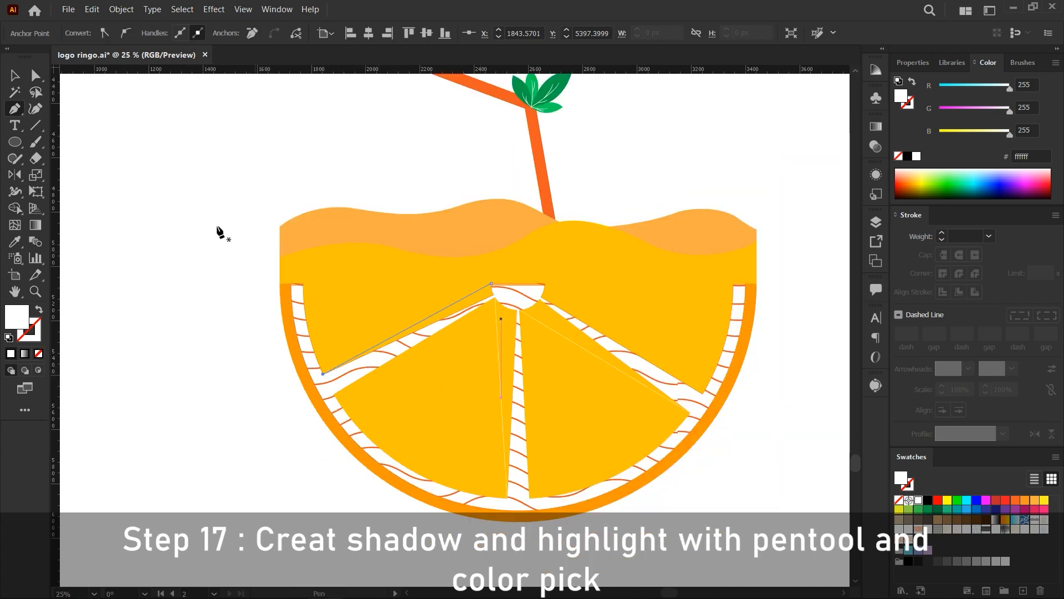
# Use the Shape Builder to split off the three narrow shadow slivers between the drawn lines and the segment edges.
pyautogui.press('v')
pyautogui.moveTo(230, 209); pyautogui.dragTo(746, 546)
pyautogui.hotkey('shift', 'm')
pyautogui.click(453, 309)
pyautogui.click(505, 328)
pyautogui.click(564, 329)
pyautogui.press('v')
pyautogui.click(255, 106)
# Fill the three shadow slivers with the palette's light orange f9ac46.
pyautogui.click(451, 311)
pyautogui.keyDown('shift'); pyautogui.click(508, 328); pyautogui.keyUp('shift')
pyautogui.keyDown('shift'); pyautogui.click(566, 330); pyautogui.keyUp('shift')
pyautogui.hotkey('ctrl', '+')
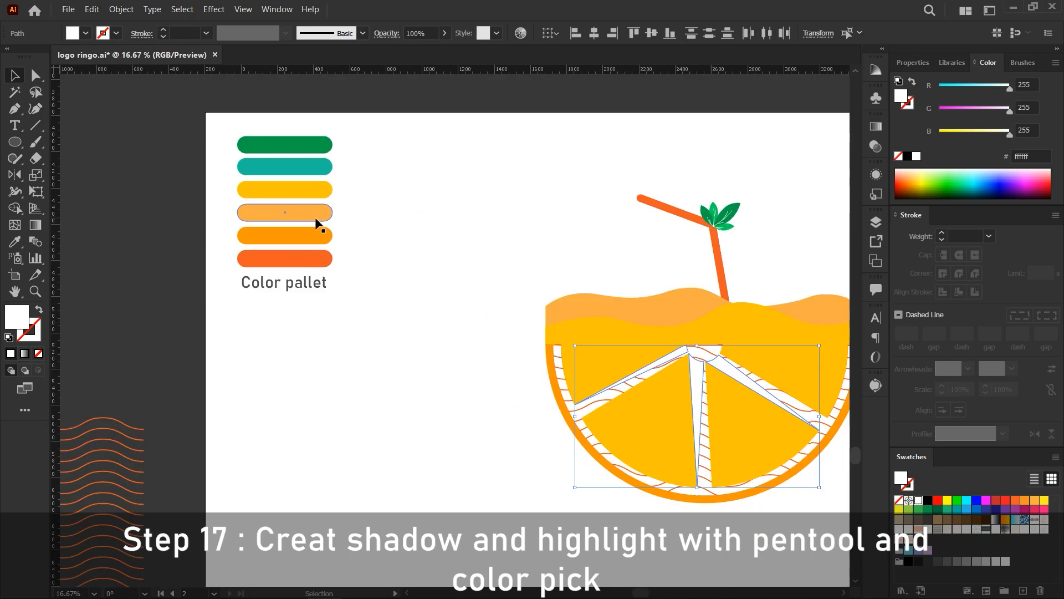
pyautogui.press('i')
pyautogui.click(317, 217)
pyautogui.click(371, 267)
pyautogui.scroll(-1, 371, 267)
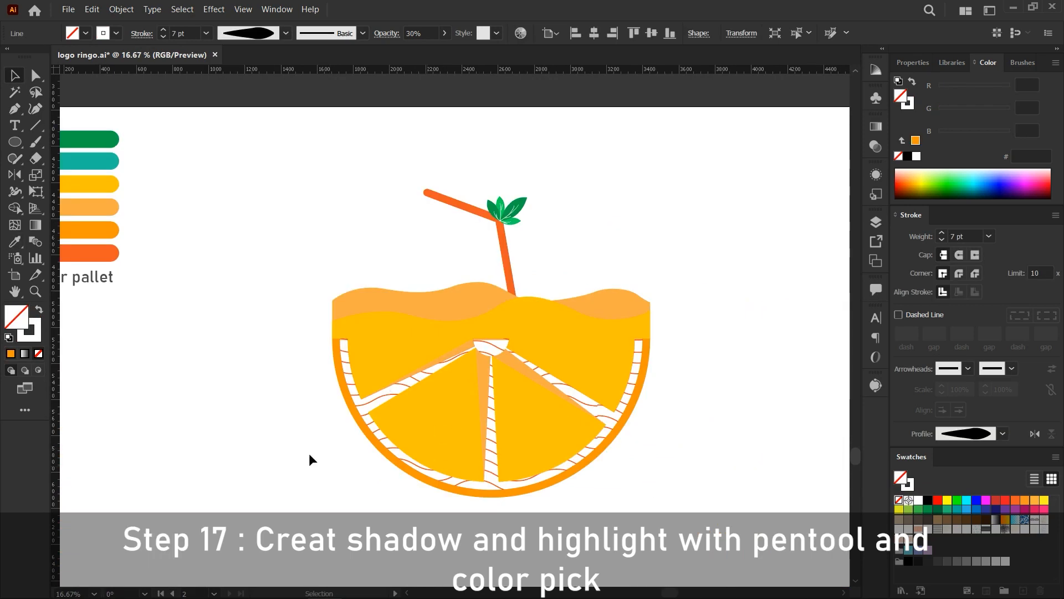
# Draw a nearly vertical white highlight line in the lower-left segment and give it a 12 pt stroke with tapered ends.
pyautogui.scroll(1, 444, 422)
pyautogui.moveTo(467, 348); pyautogui.dragTo(472, 459)
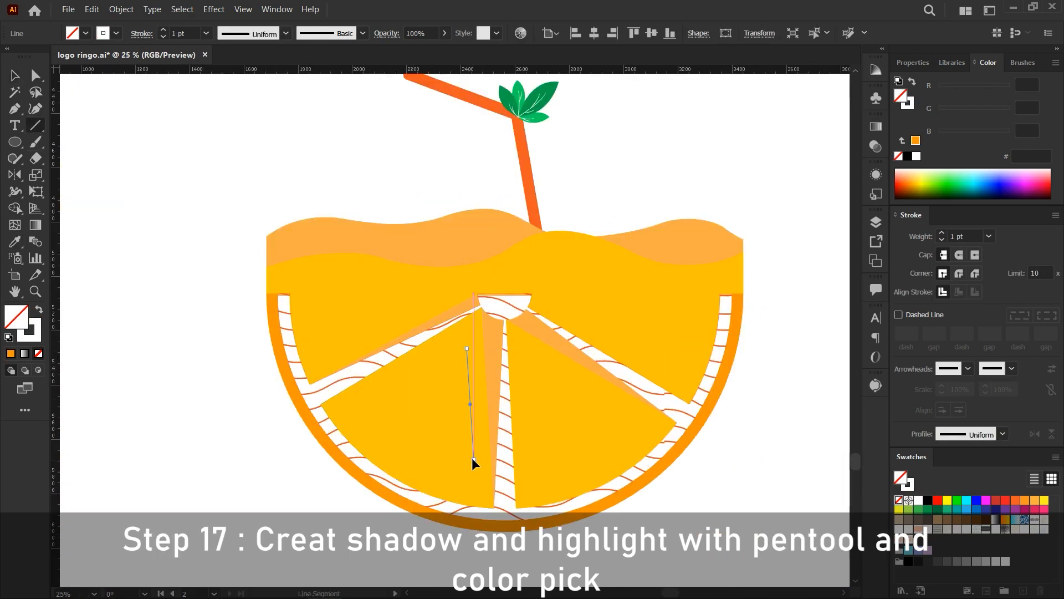
pyautogui.click(238, 33)
pyautogui.click(244, 80)
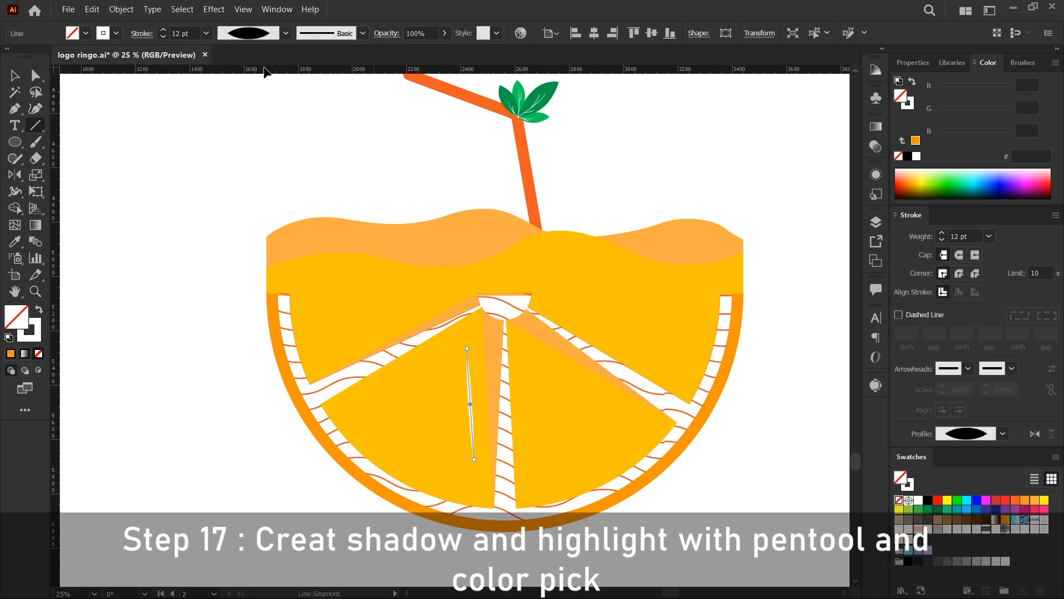
# Set the highlight line's opacity to 30% and its stroke weight to 15 pt.
pyautogui.write('30')
pyautogui.press('Return')
pyautogui.click(184, 33)
pyautogui.click(352, 188)
pyautogui.scroll(1, 244, 401)
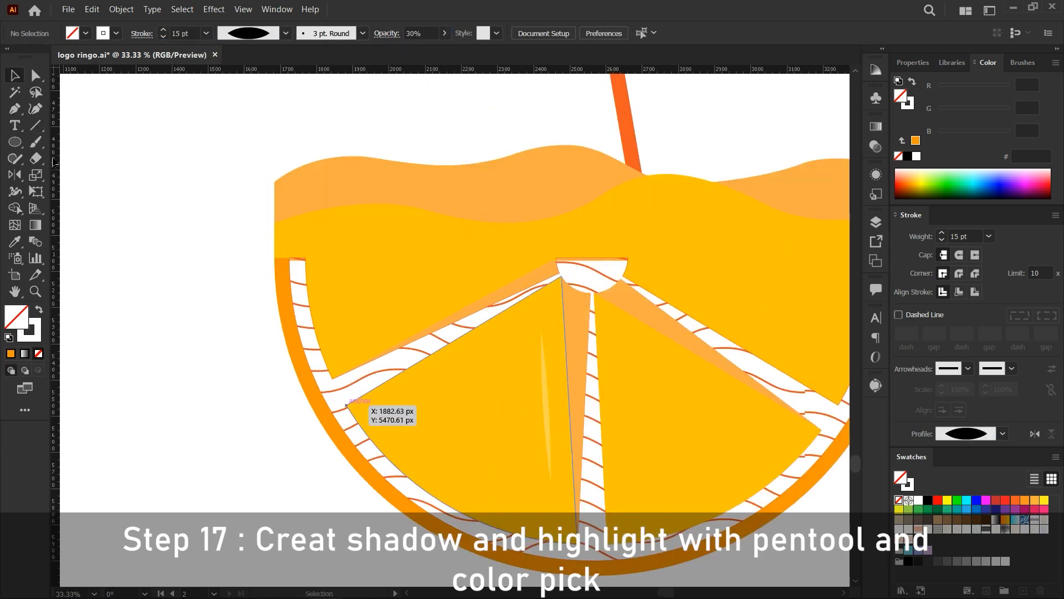
# Draw a slanted white highlight line along the lower-left segment's upper edge, with tapered ends, a 15 pt stroke and 30% opacity.
pyautogui.moveTo(452, 360); pyautogui.dragTo(455, 360)
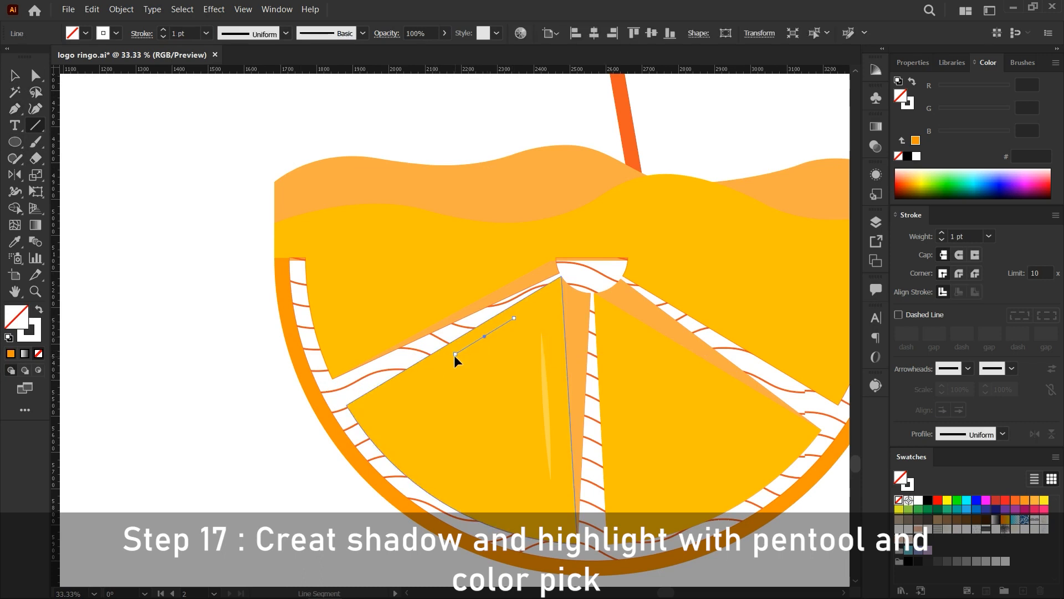
pyautogui.click(256, 36)
pyautogui.click(241, 75)
pyautogui.click(170, 35)
pyautogui.write('15')
pyautogui.press('Return')
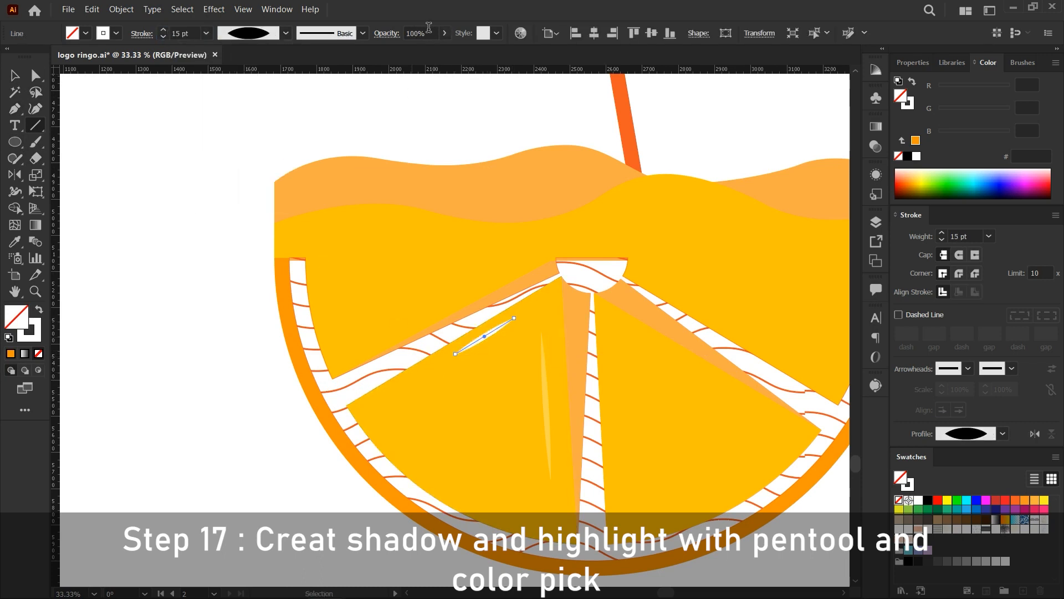
pyautogui.press('Return')
pyautogui.press('Return')
pyautogui.click(507, 328)
pyautogui.click(15, 76)
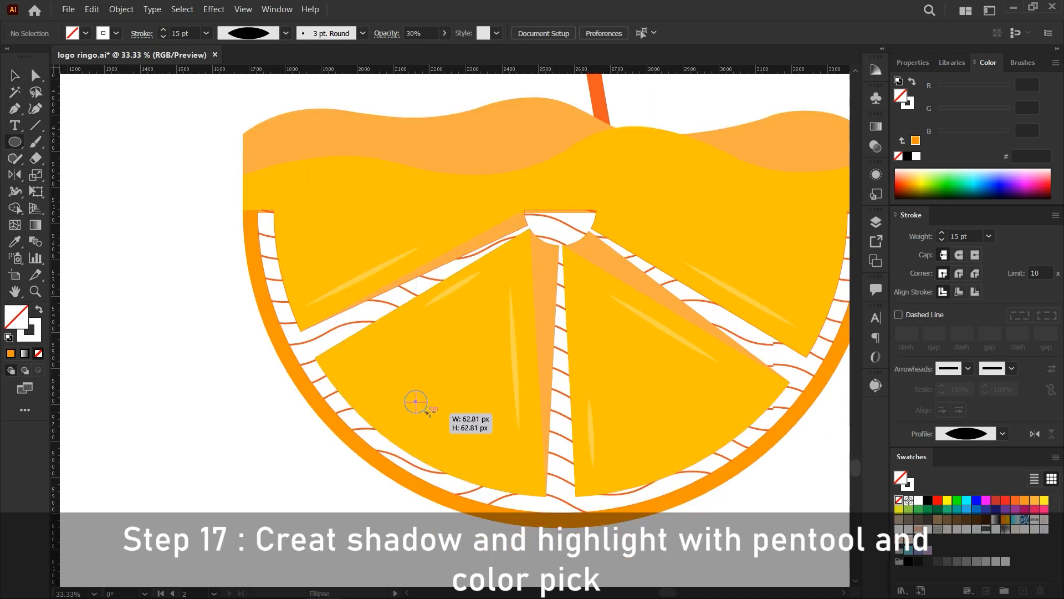
# Draw a white ellipse highlight about 89 by 52 px in the lower-left segment at 30% opacity and spread copies through the segments.
pyautogui.moveTo(439, 408); pyautogui.dragTo(437, 409)
pyautogui.click(39, 311)
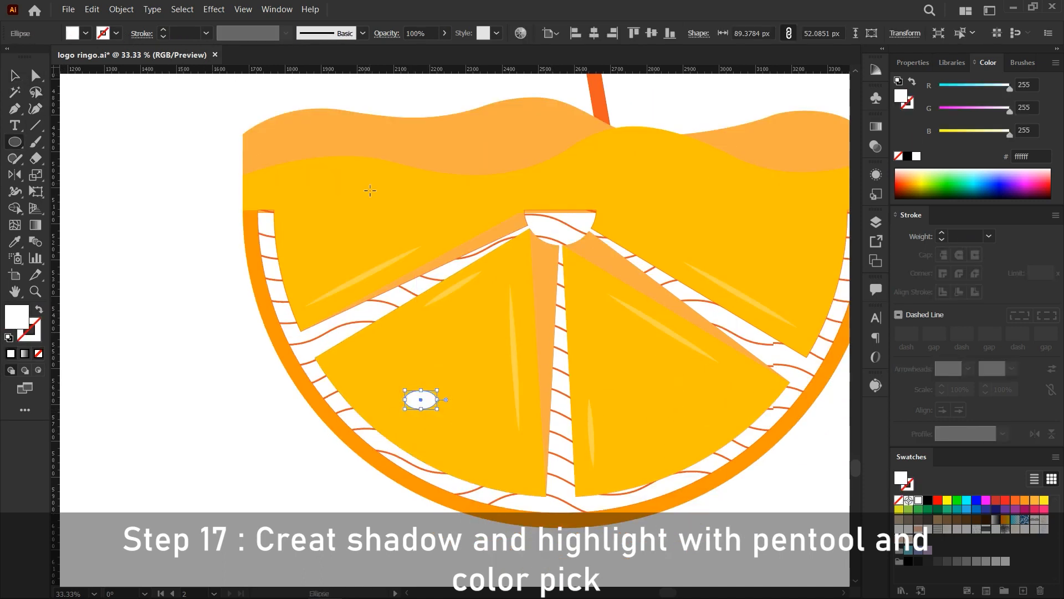
pyautogui.press('Return')
pyautogui.press('v')
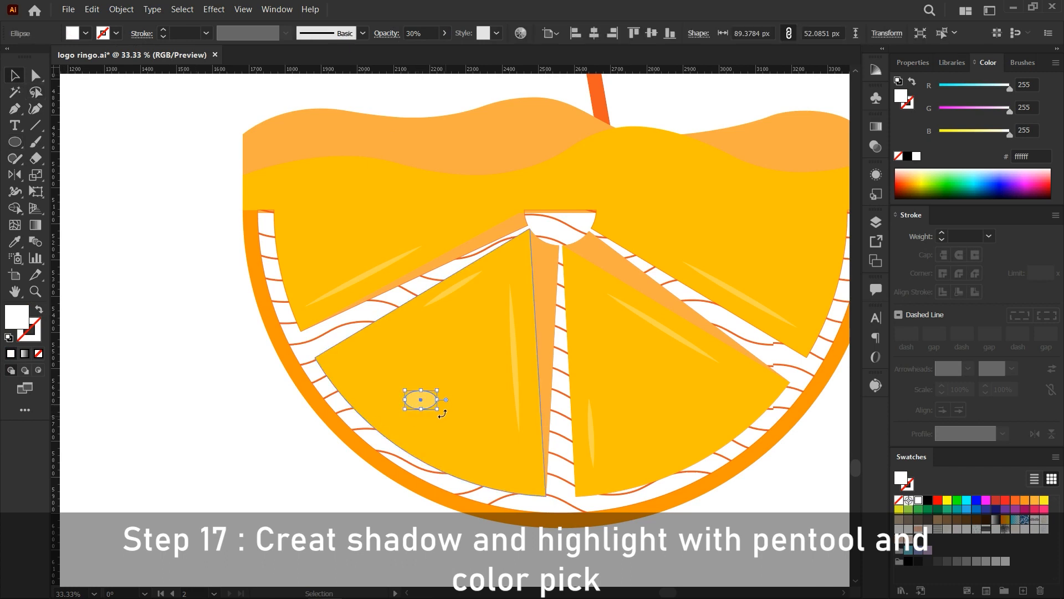
pyautogui.moveTo(427, 403); pyautogui.dragTo(488, 473)
pyautogui.scroll(2, 390, 411)
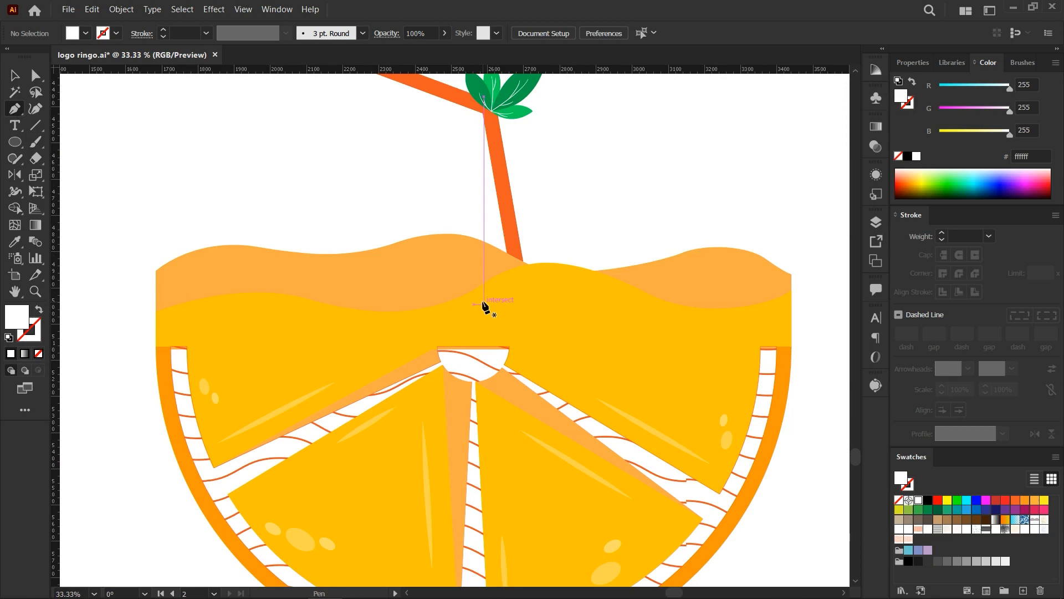
# Draw a curved white highlight under the front liquid's large crest with a 15 pt stroke, tapered ends and 30% opacity.
pyautogui.click(484, 301)
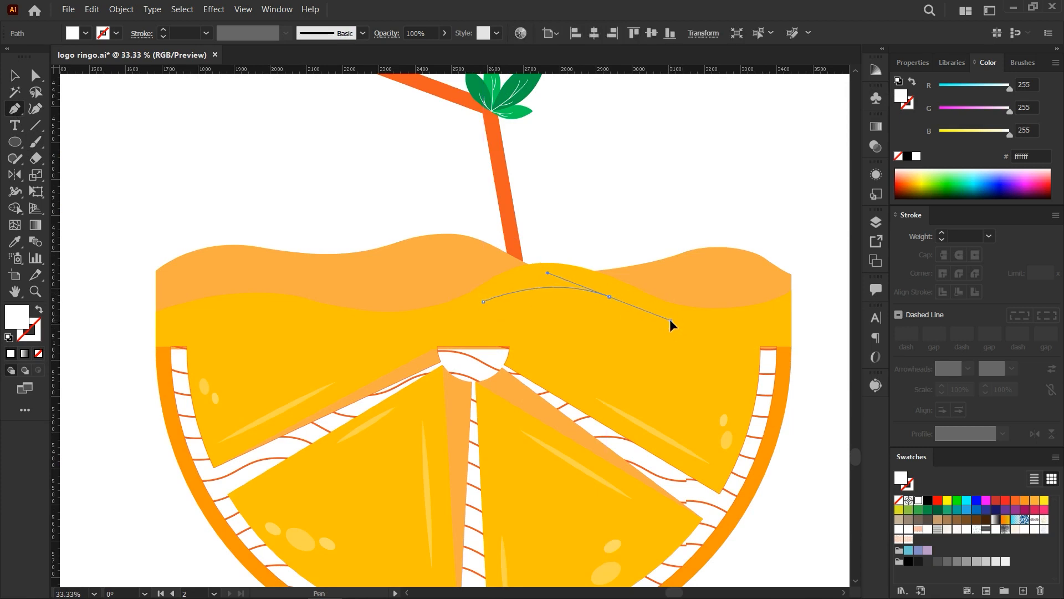
pyautogui.moveTo(670, 320); pyautogui.dragTo(671, 320)
pyautogui.hotkey('shift', 'x')
pyautogui.press('v')
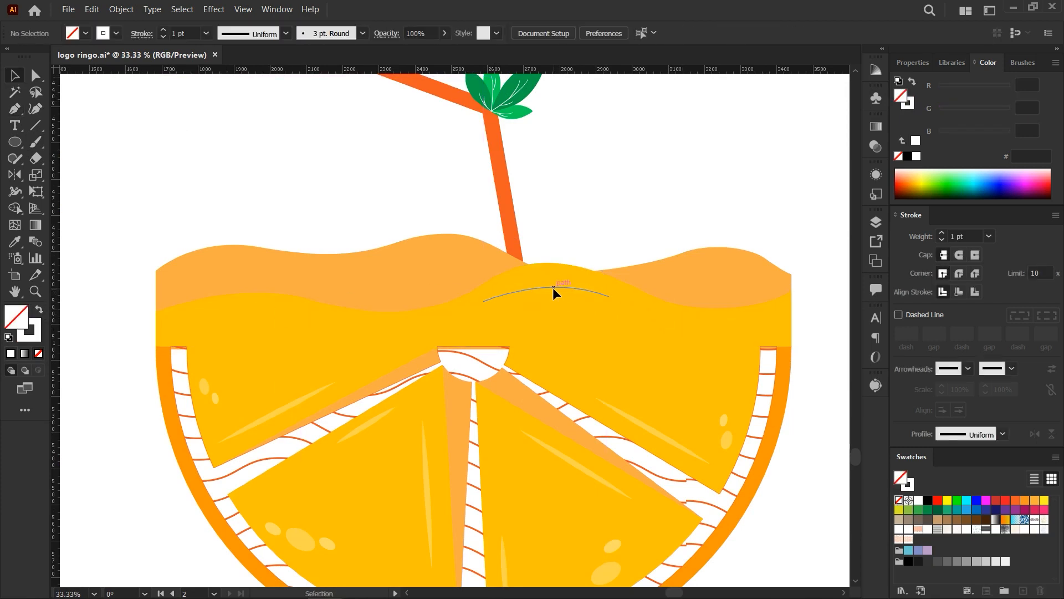
pyautogui.write('15')
pyautogui.press('Return')
pyautogui.click(286, 33)
pyautogui.click(247, 83)
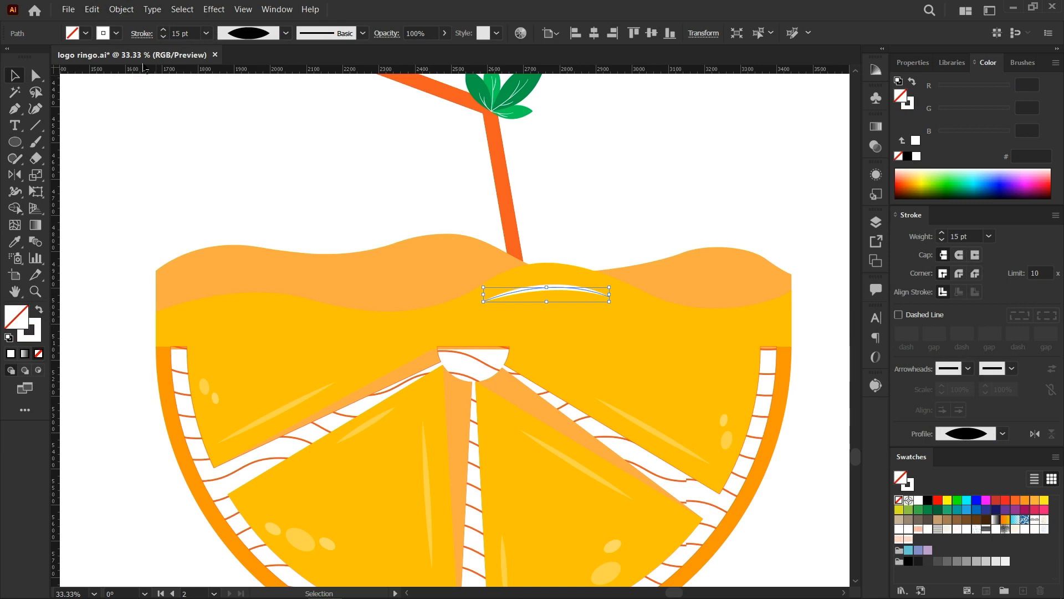
pyautogui.click(566, 216)
# Copy the curved highlight to the left crests of the front and back liquid waves and stretch it to fit.
pyautogui.scroll(2, 579, 270)
pyautogui.moveTo(521, 302); pyautogui.dragTo(255, 322)
pyautogui.scroll(-2, 541, 296)
pyautogui.click(640, 256)
pyautogui.scroll(2, 217, 272)
pyautogui.scroll(-2, 243, 272)
pyautogui.scroll(2, 214, 334)
pyautogui.moveTo(166, 328); pyautogui.dragTo(155, 327)
pyautogui.moveTo(379, 328); pyautogui.dragTo(402, 329)
pyautogui.scroll(-2, 331, 333)
pyautogui.scroll(1, 335, 316)
# Copy the back wave's left highlight to the middle of that wave and flip it to follow the dip.
pyautogui.moveTo(279, 253); pyautogui.dragTo(548, 289)
pyautogui.rightClick(549, 289)
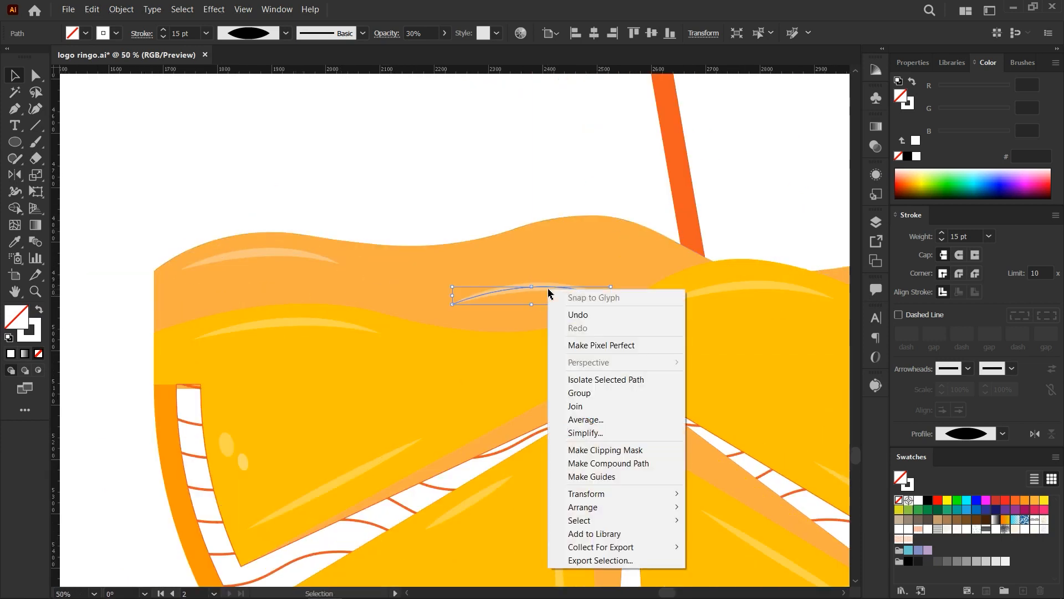
pyautogui.moveTo(622, 493)
pyautogui.click(750, 434)
pyautogui.click(442, 217)
pyautogui.moveTo(539, 172); pyautogui.dragTo(654, 171)
pyautogui.click(637, 380)
pyautogui.moveTo(623, 304); pyautogui.dragTo(580, 303)
# Group all parts of the logo and cover the whole artboard with a turquoise 22ddb9 background rectangle behind the artwork.
pyautogui.scroll(-2, 400, 305)
pyautogui.click(712, 220)
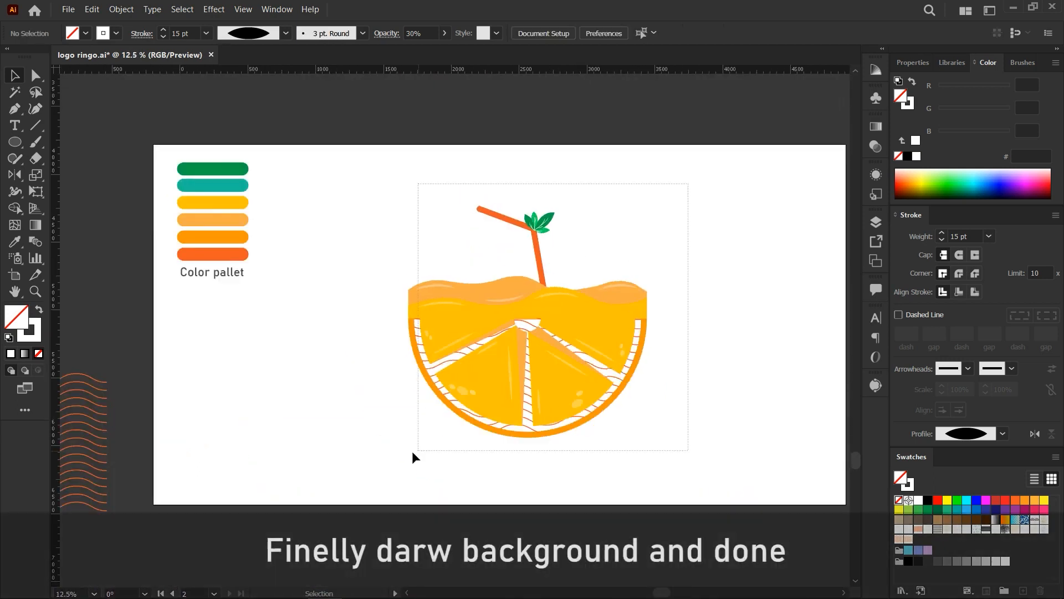
pyautogui.click(412, 450)
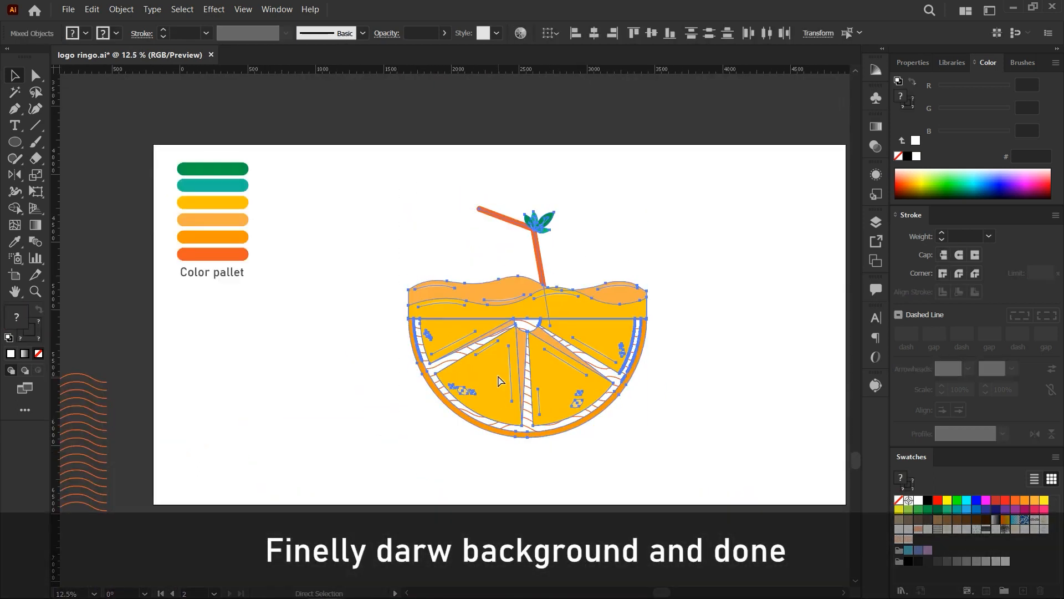
pyautogui.press('m')
pyautogui.moveTo(153, 145); pyautogui.dragTo(779, 508)
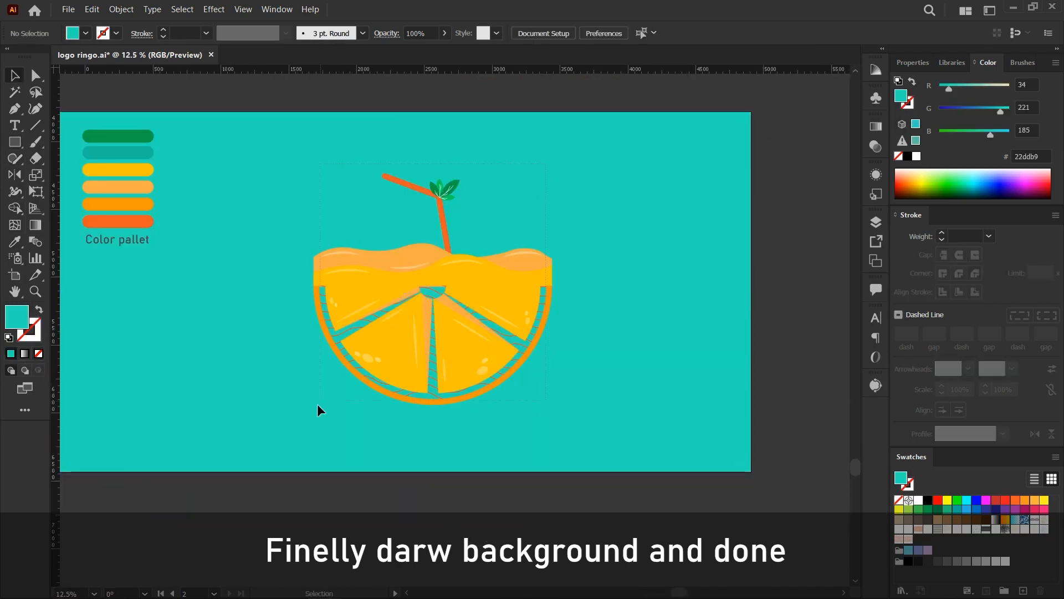
# Reposition the logo slightly and add the 90 pt Bahnschrift text "Nice juice .... :)" beneath the citrus slice.
pyautogui.click(440, 326)
pyautogui.press('t')
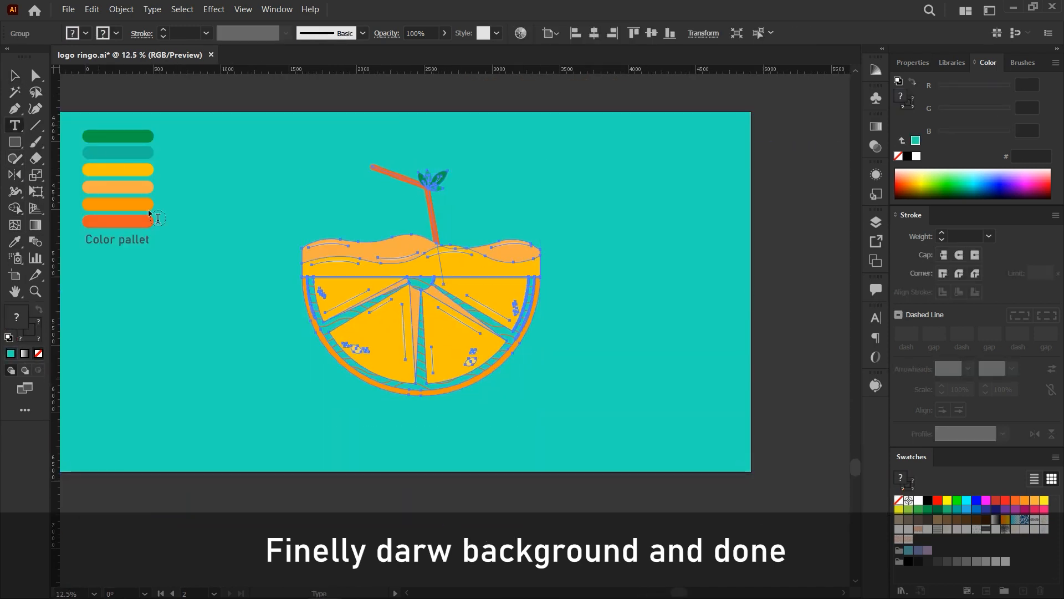
pyautogui.click(379, 417)
pyautogui.click(744, 34)
pyautogui.click(763, 279)
pyautogui.hotkey('ctrl', '=')
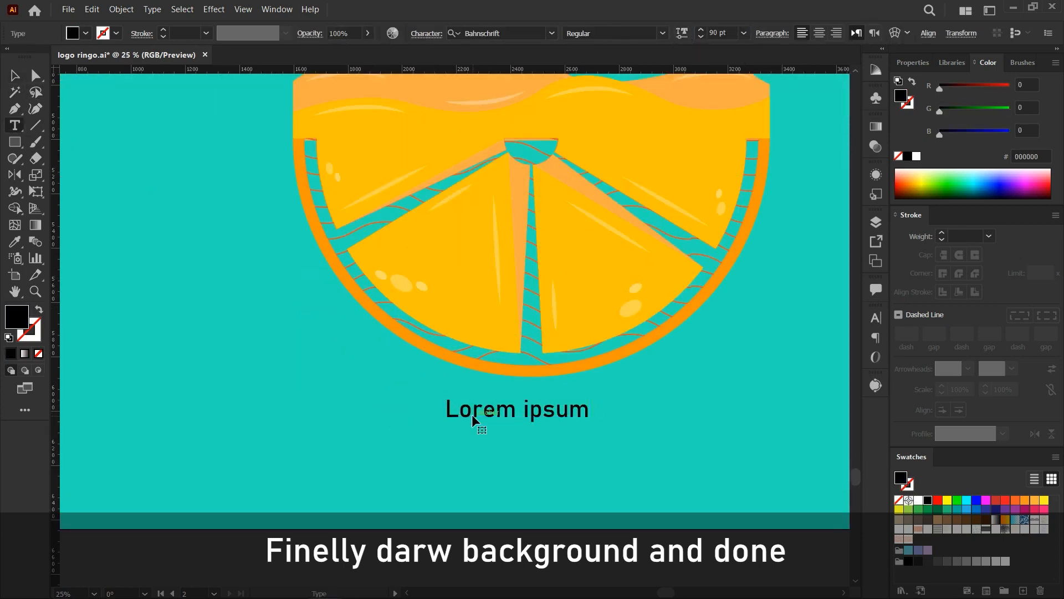
pyautogui.write('Nice')
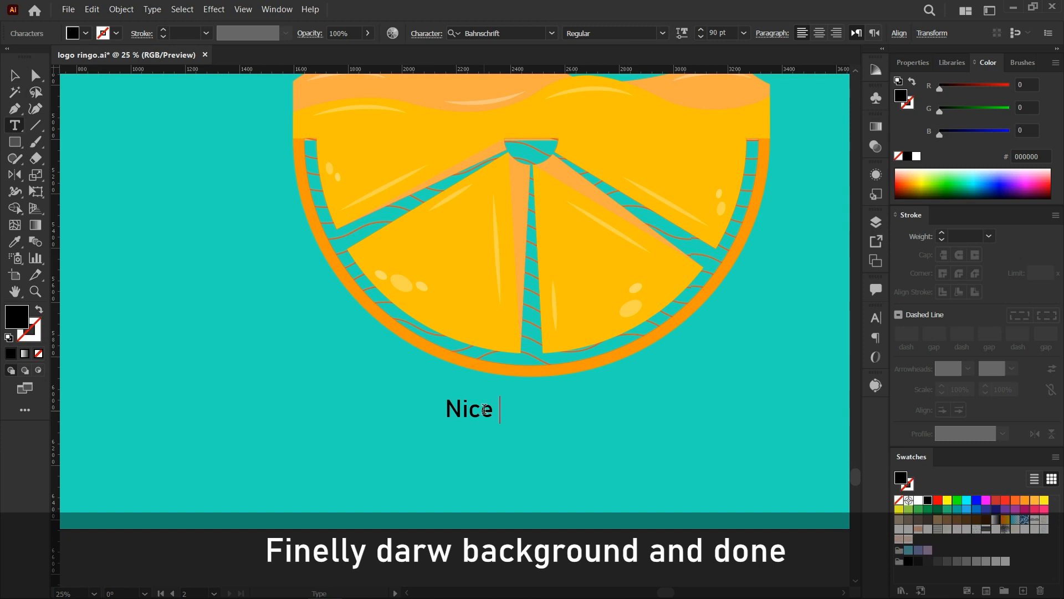
pyautogui.write(' juice .... :')
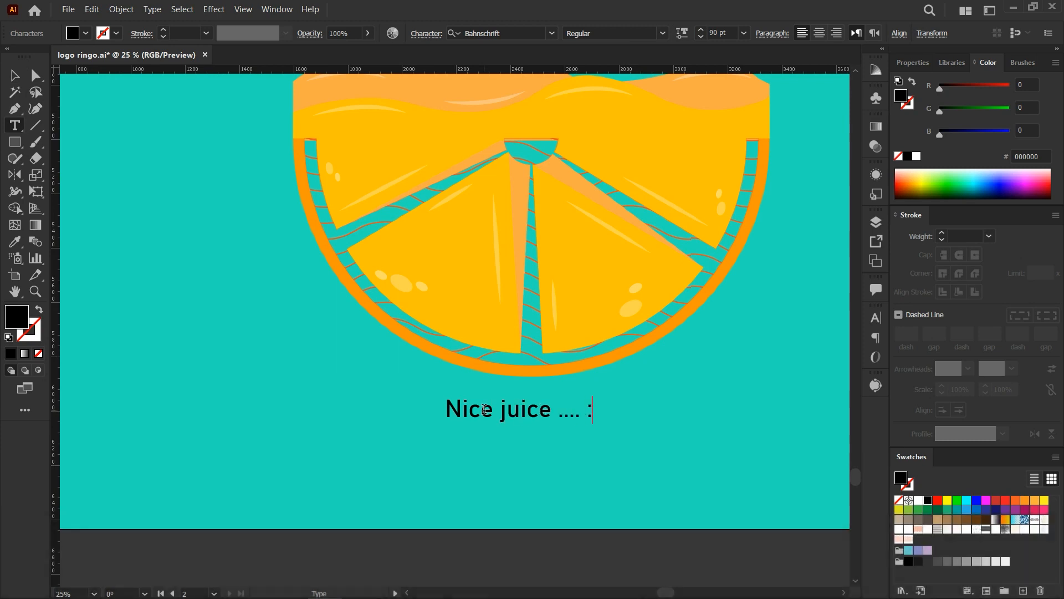
# Enlarge the caption to about 148 pt, centre it under the slice and fill it with orange fb9502.
pyautogui.click(13, 74)
pyautogui.scroll(-1, 161, 277)
pyautogui.moveTo(458, 377)
pyautogui.mouseDown()
pyautogui.moveTo(486, 399)
pyautogui.moveTo(455, 390)
pyautogui.mouseUp()
pyautogui.click(1005, 519)
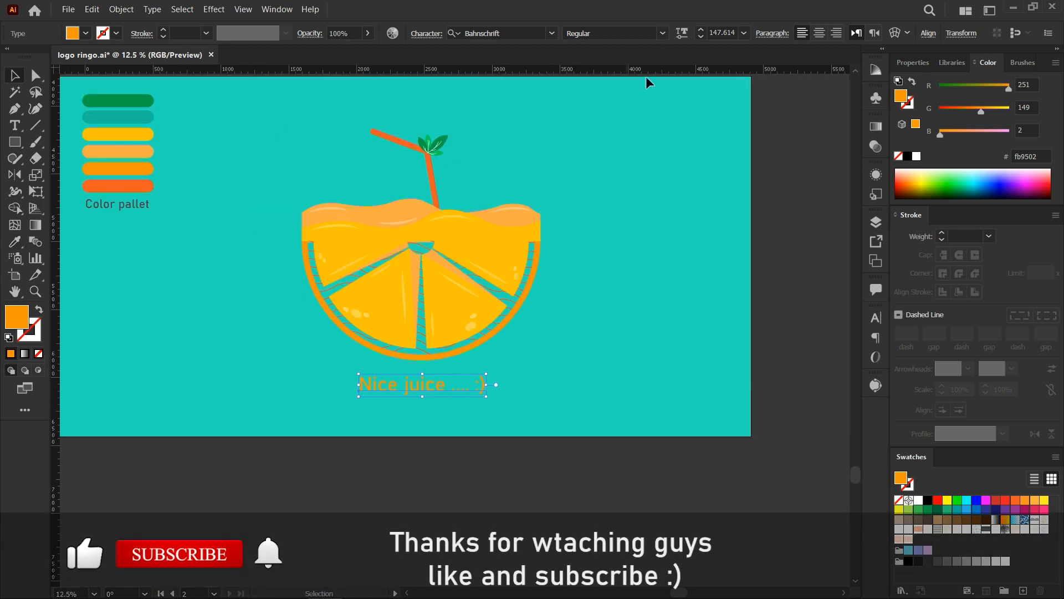
# Change the caption's font to Hisham LT, recentre it and outline it with a 3 pt red-orange stroke.
pyautogui.click(552, 34)
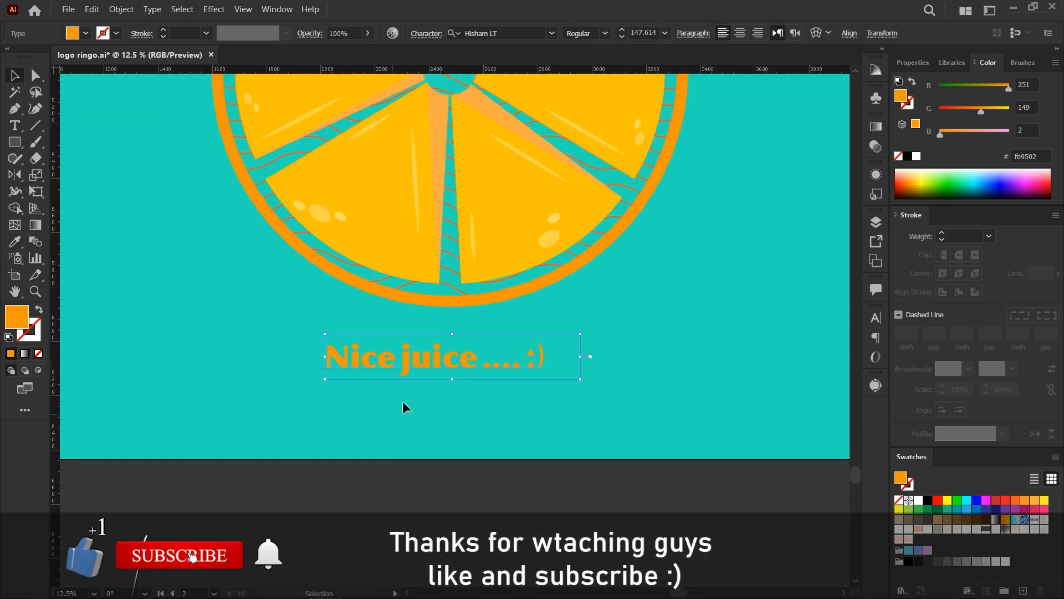
pyautogui.moveTo(456, 364); pyautogui.dragTo(463, 368)
pyautogui.click(116, 33)
pyautogui.click(124, 56)
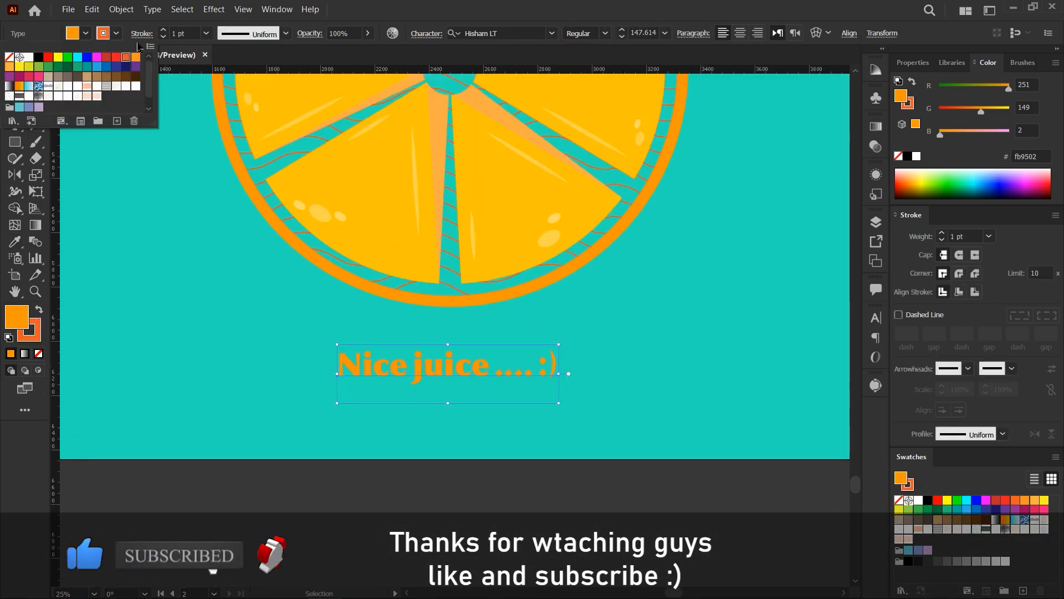
pyautogui.click(163, 30)
pyautogui.click(163, 29)
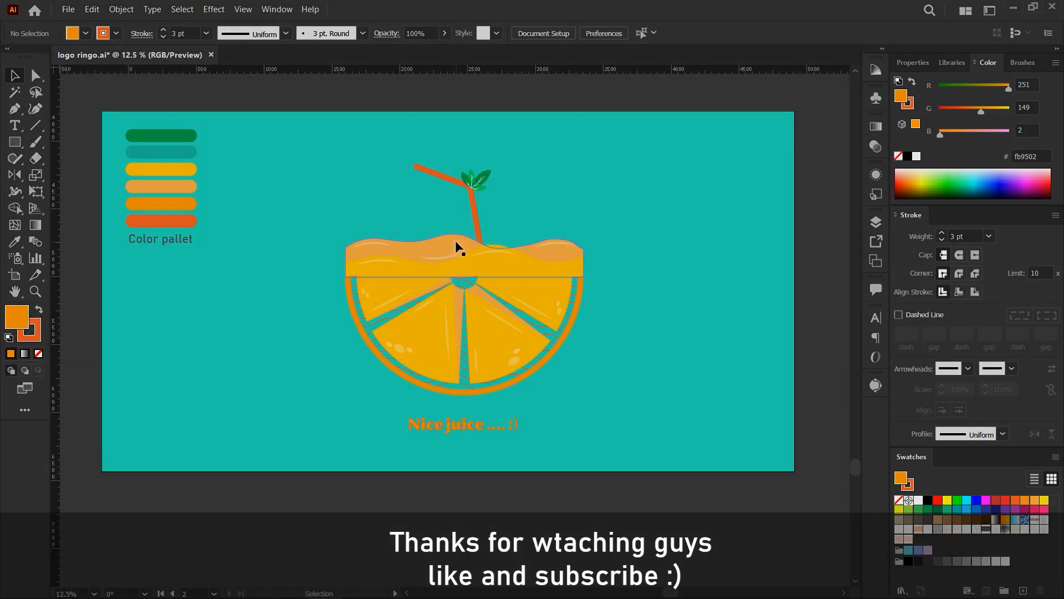